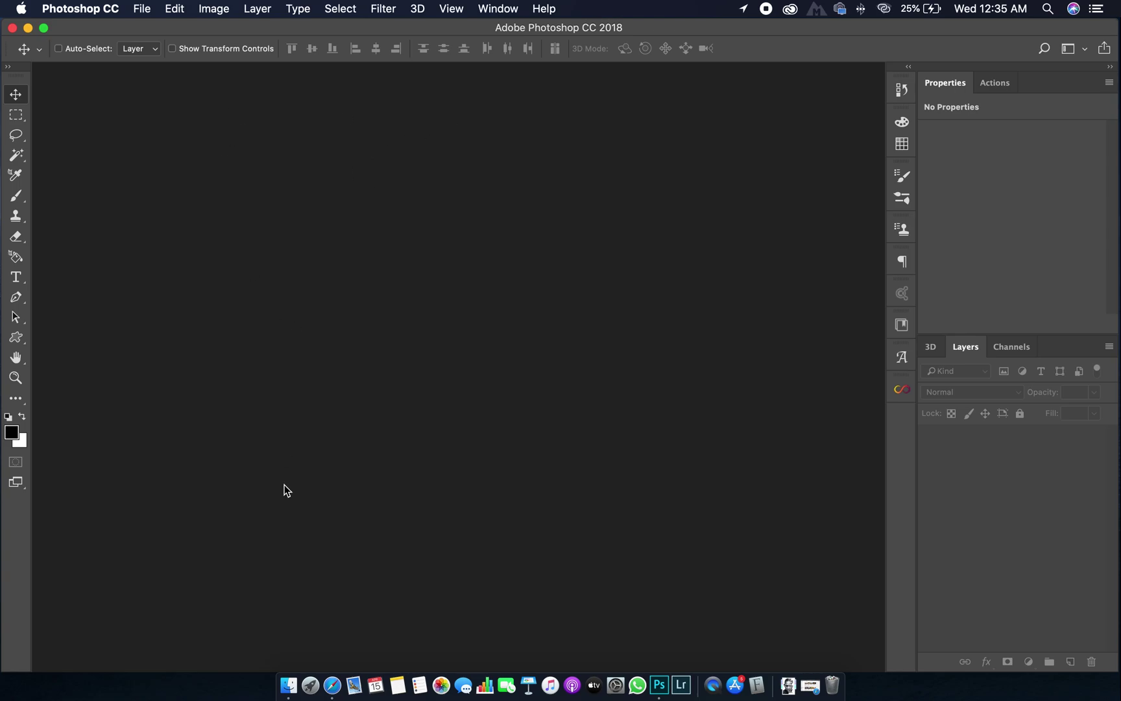
- Open _EPF2679.JPG from the YouTube_Channel folder on the desktop in Adobe Photoshop CC 2018
left_click(290, 675)
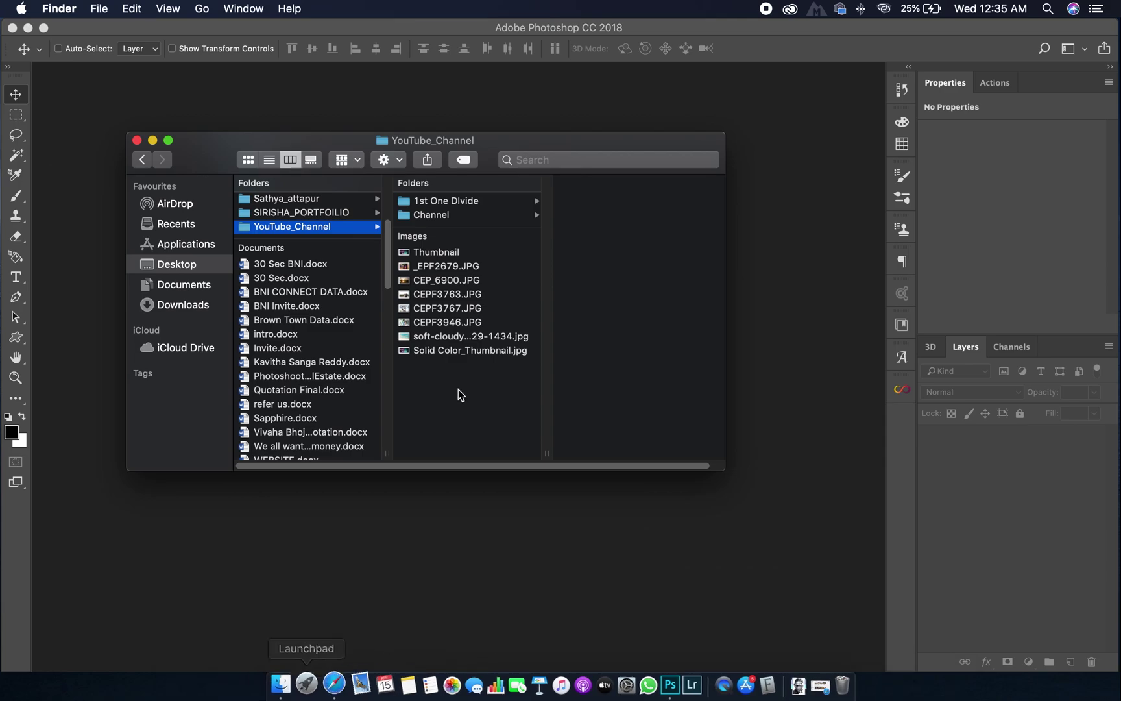
right_click(483, 404)
left_click(434, 403)
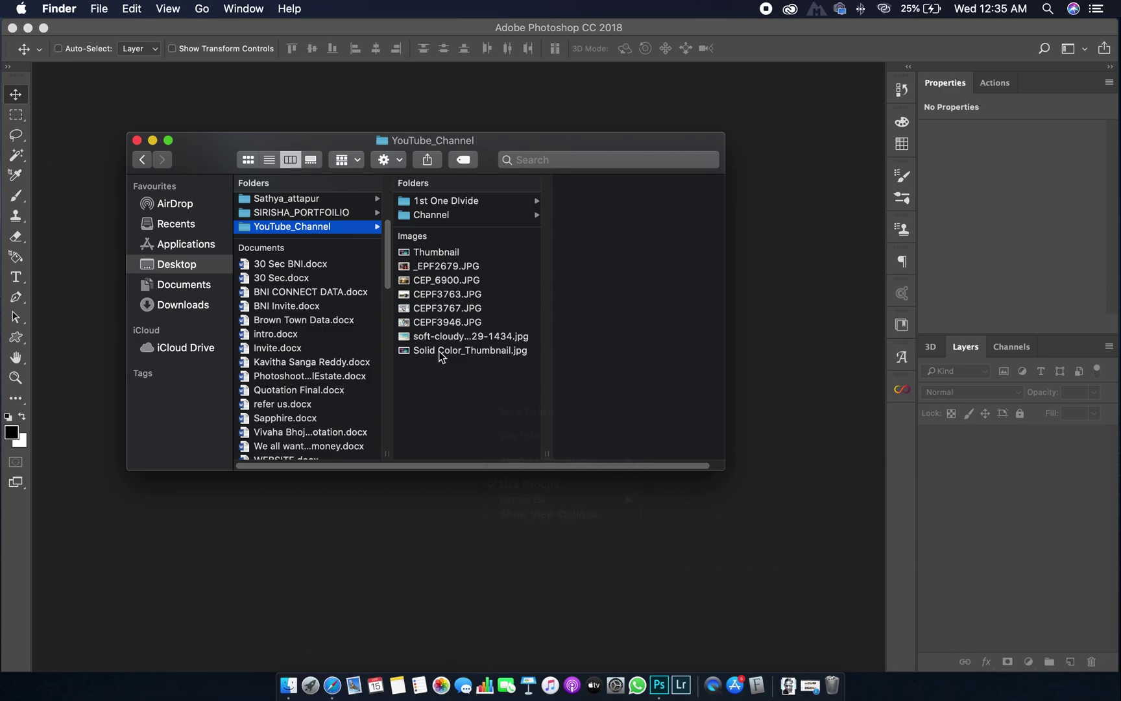
left_click(417, 266)
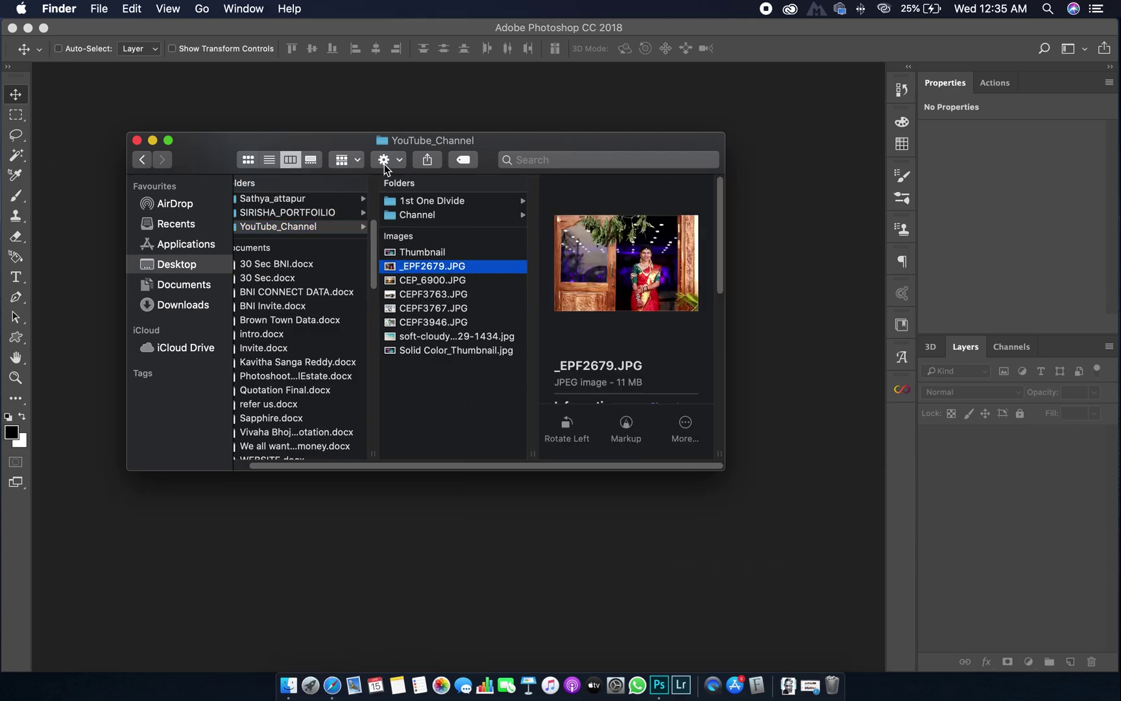
left_click(385, 162)
mouse_move(454, 207)
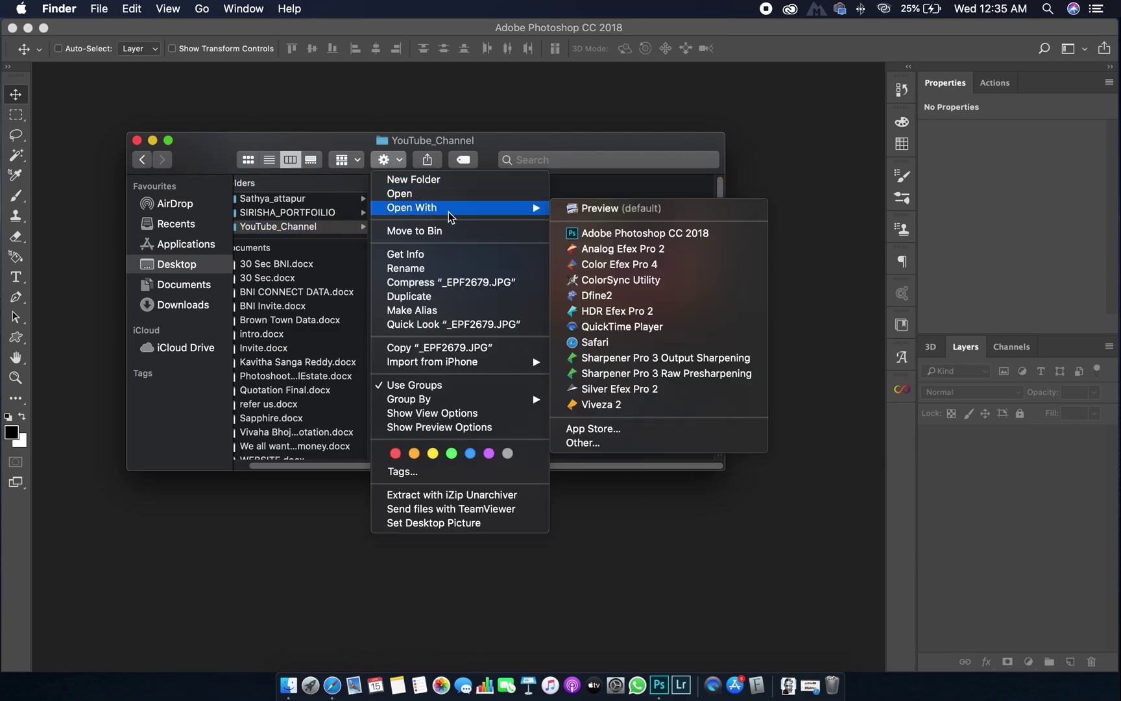
left_click(606, 233)
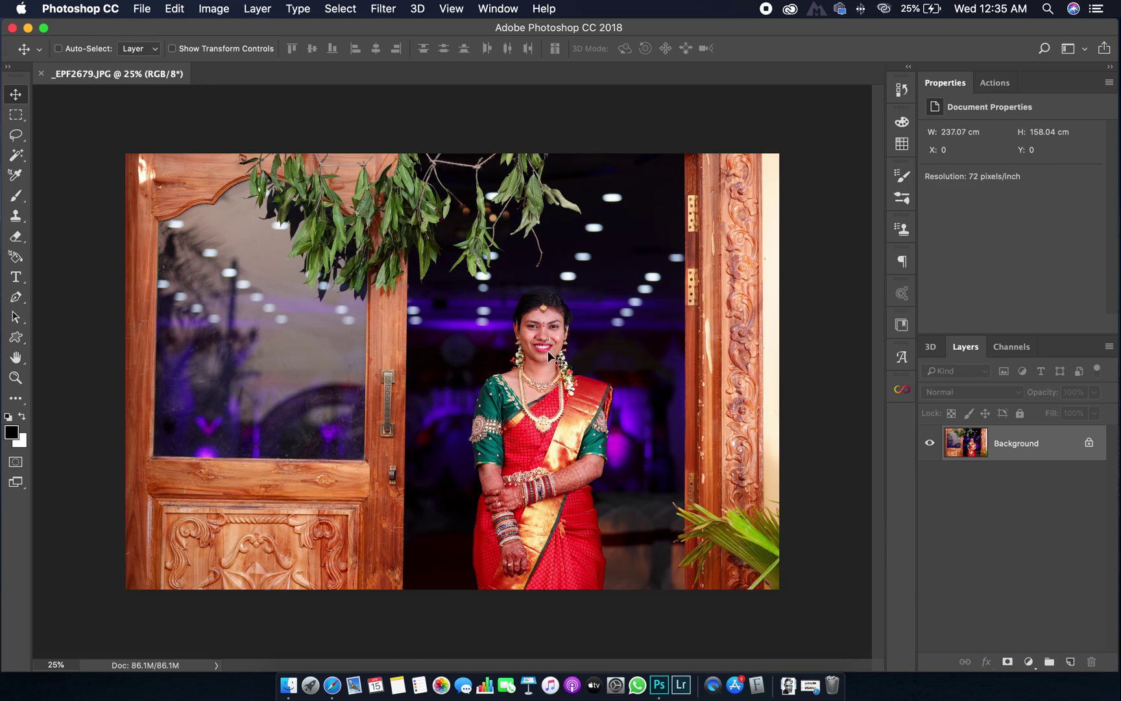
- Duplicate the Background layer of the bride photo
left_click_drag(531, 347, 553, 305)
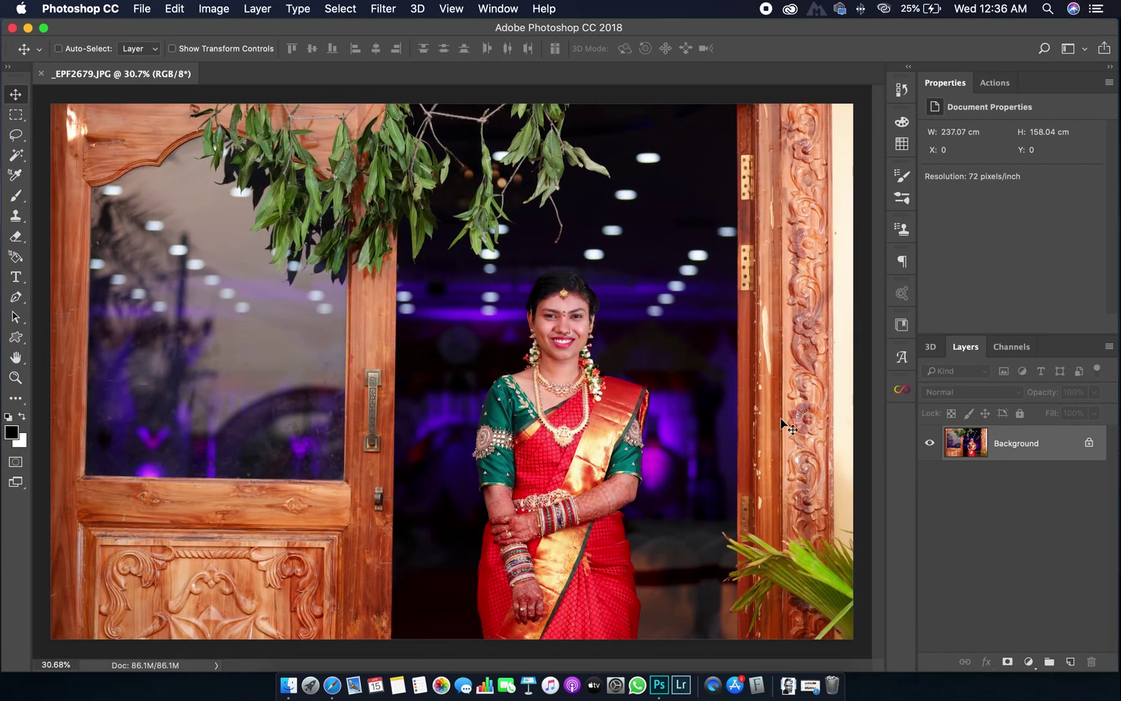
left_click_drag(563, 370, 571, 376)
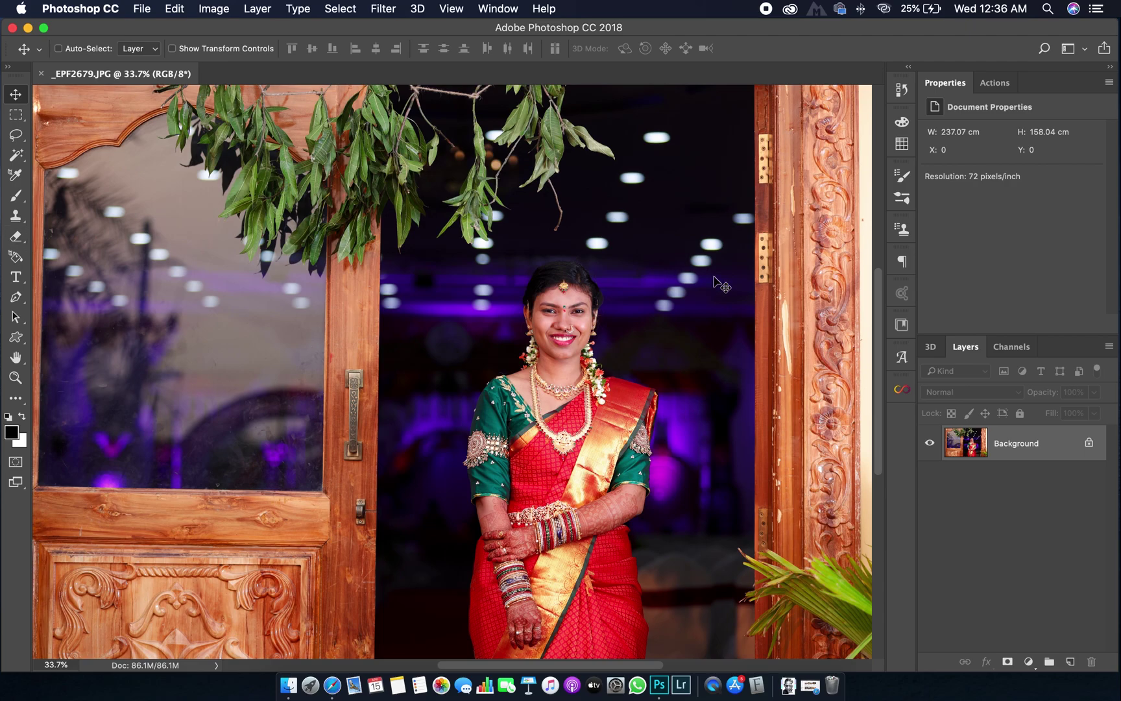
left_click_drag(1028, 447, 1071, 658)
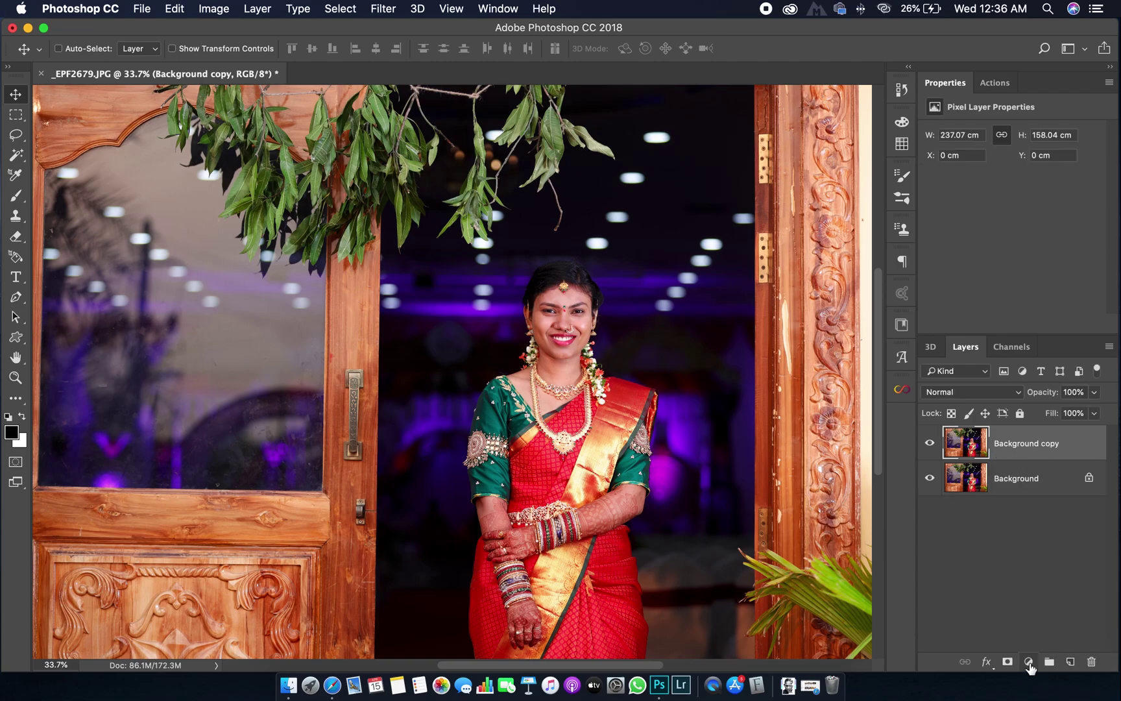
- Add a pink-magenta Solid Color fill layer and place it between the Background and Background copy layers
left_click(1028, 662)
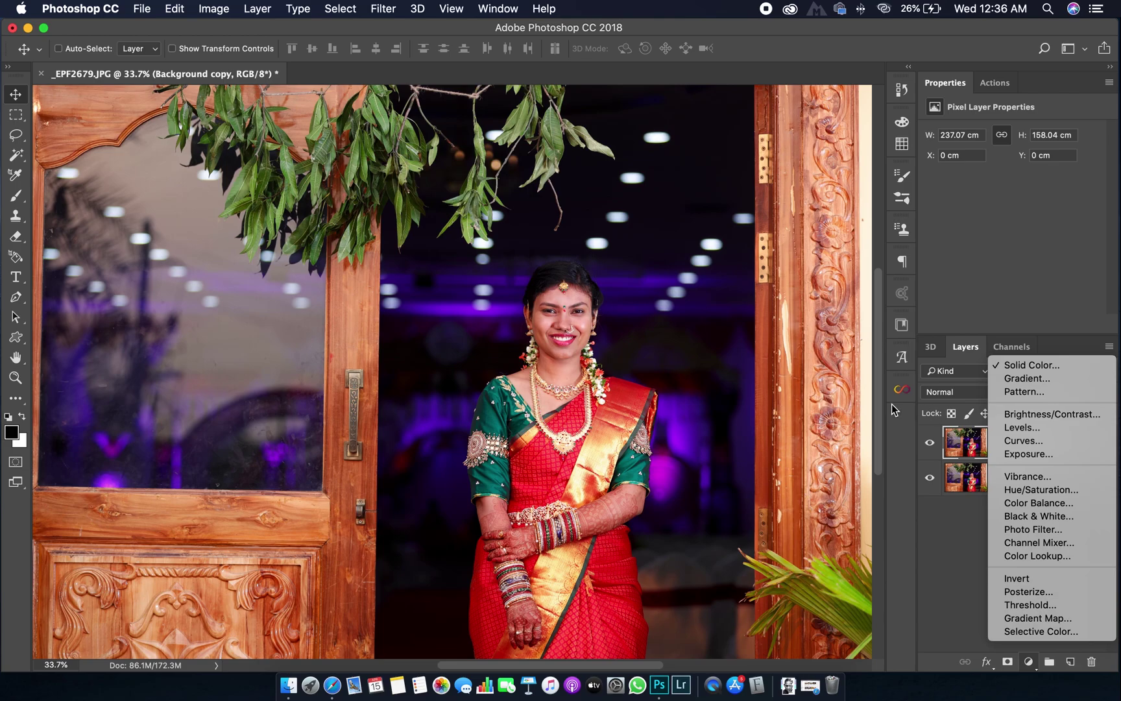
left_click(1024, 365)
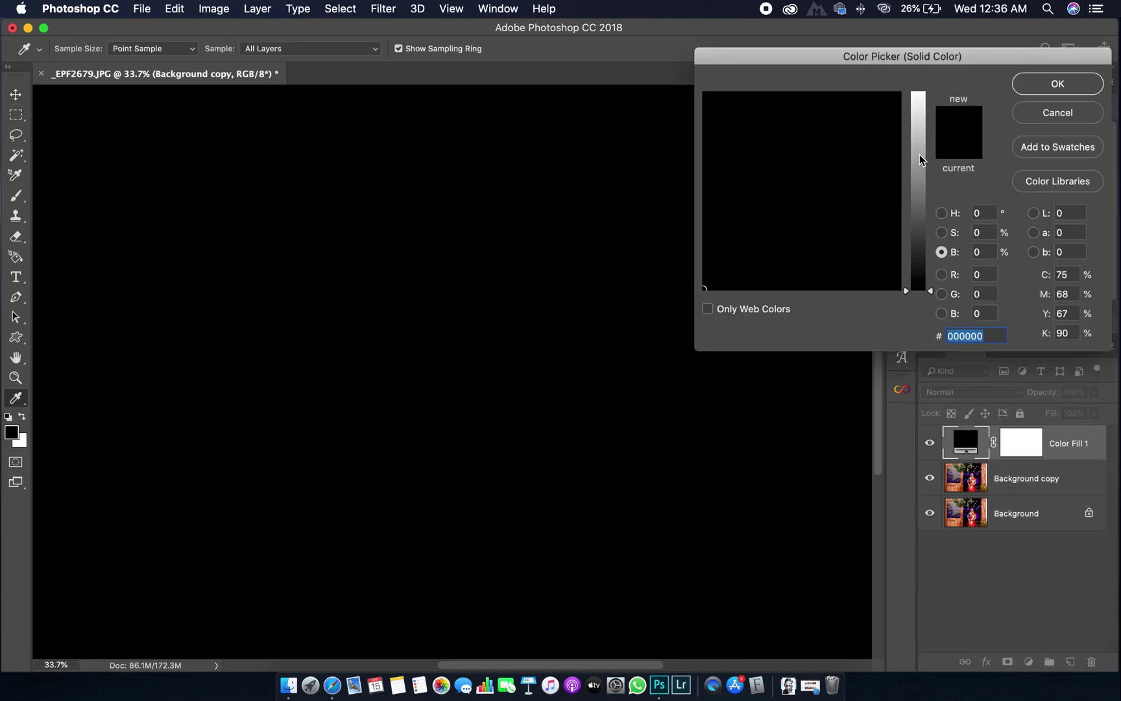
left_click(942, 213)
mouse_move(833, 212)
left_mouse_down()
mouse_move(801, 197)
mouse_move(806, 164)
left_mouse_up()
left_click(921, 217)
left_click_drag(924, 199, 924, 130)
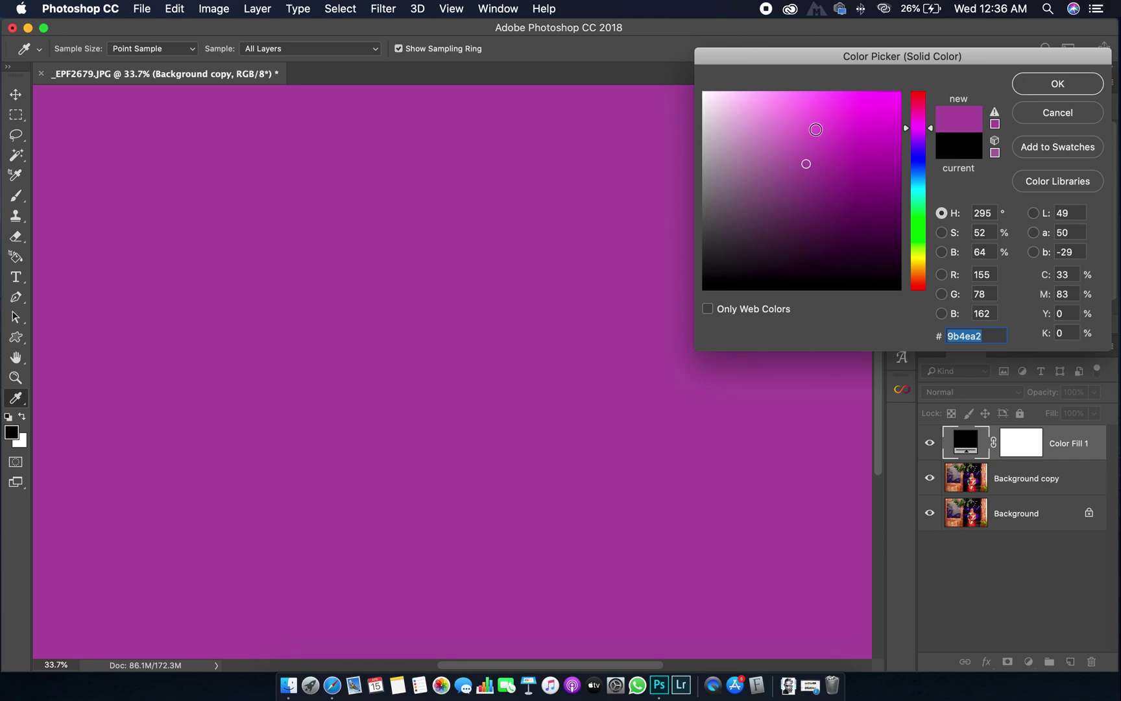
left_click(803, 128)
left_click(1057, 84)
left_click_drag(1060, 448, 1068, 478)
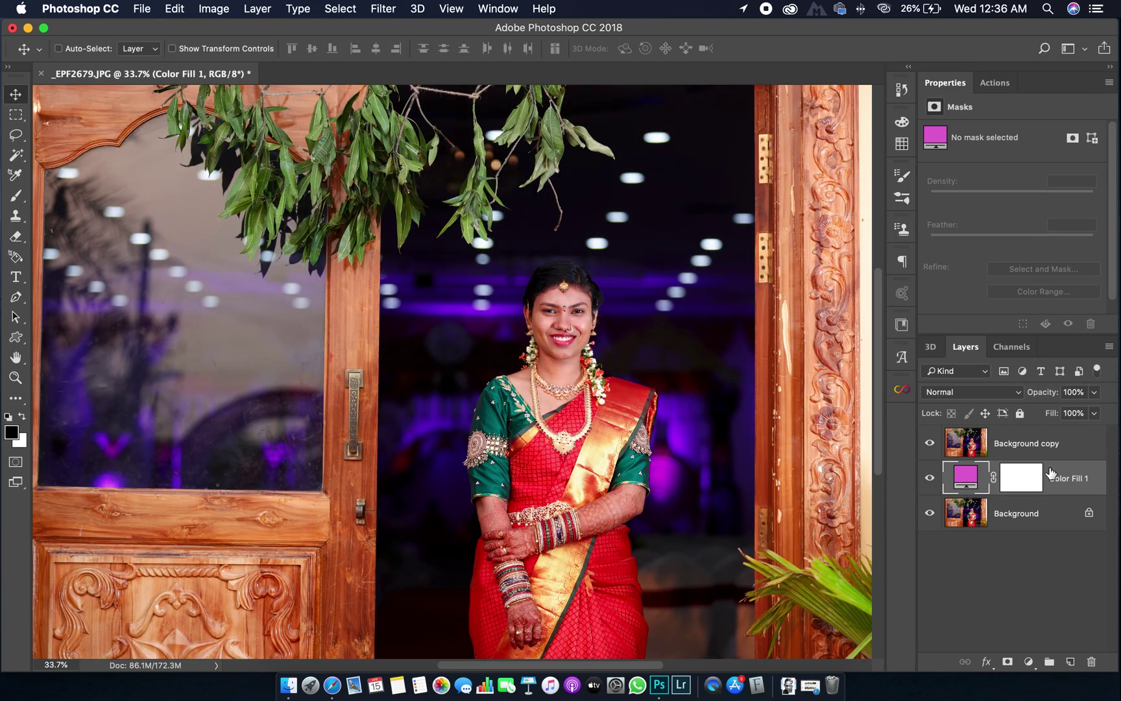
- On the Background copy layer, select the bride's lower saree and forearms with the Quick Selection tool
left_click(1015, 453)
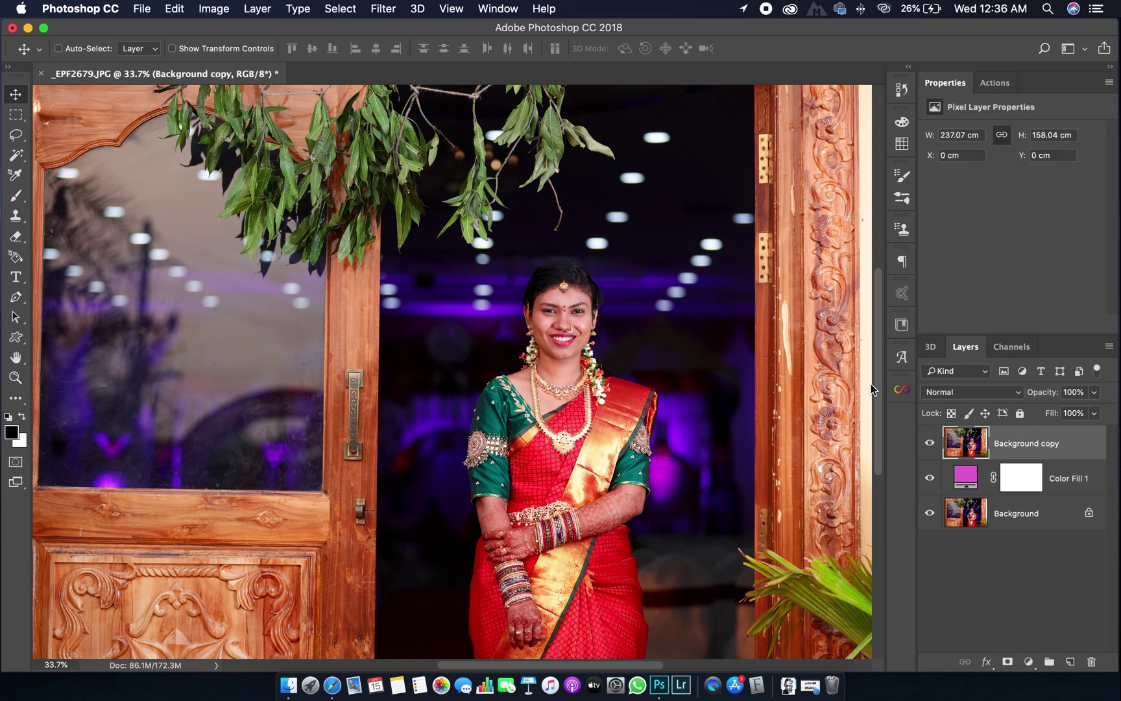
left_click(13, 157)
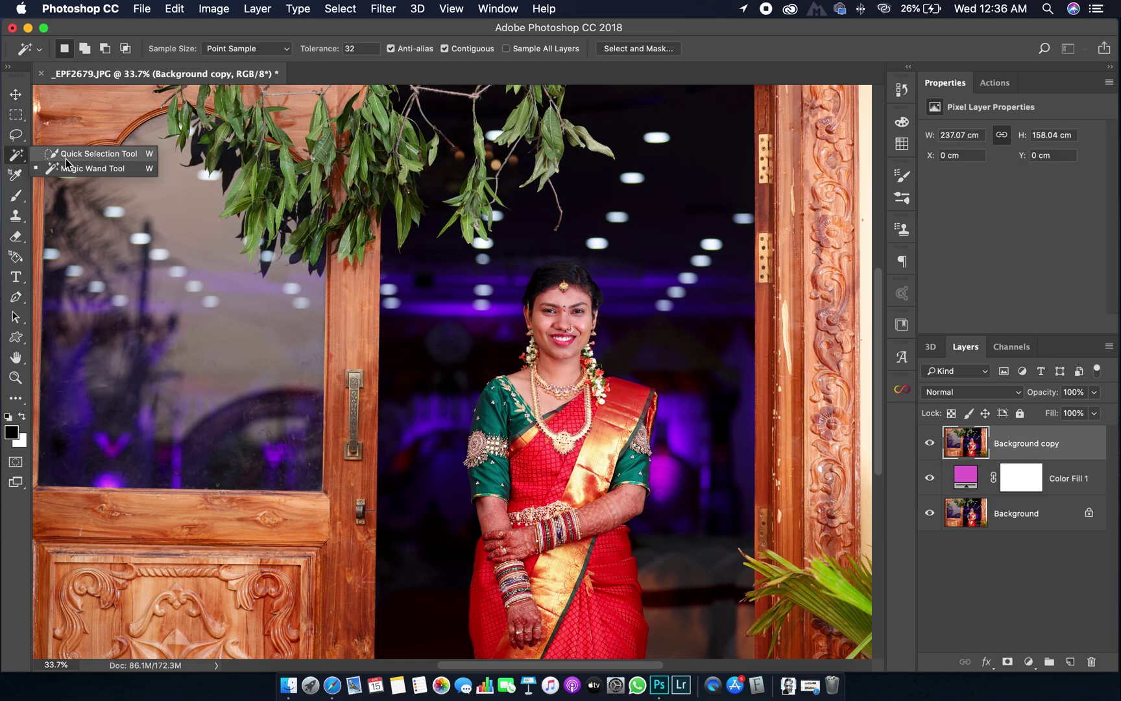
left_click(127, 155)
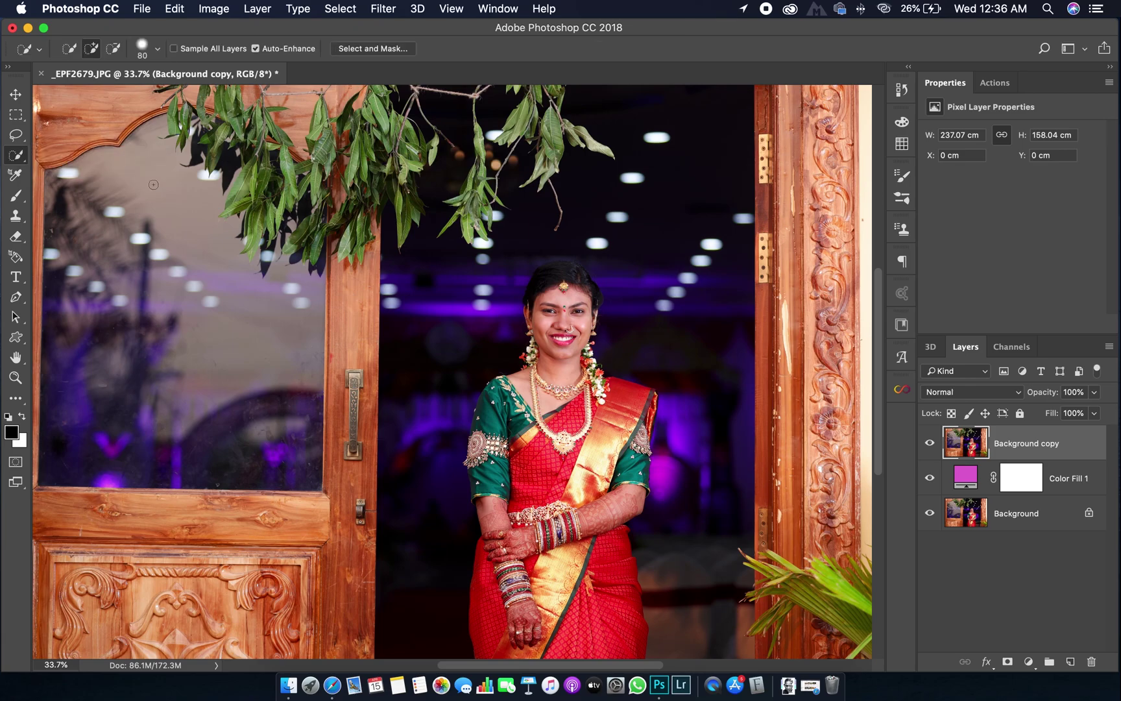
key("super+equal")
key("super+equal")
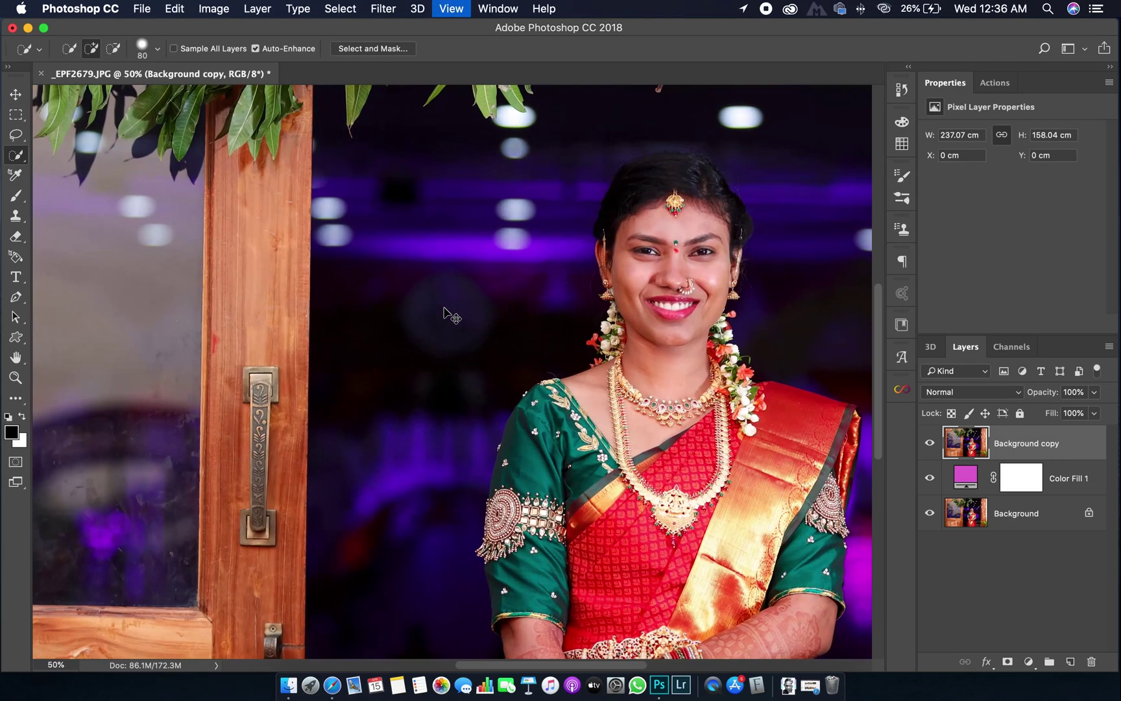
key("super+minus")
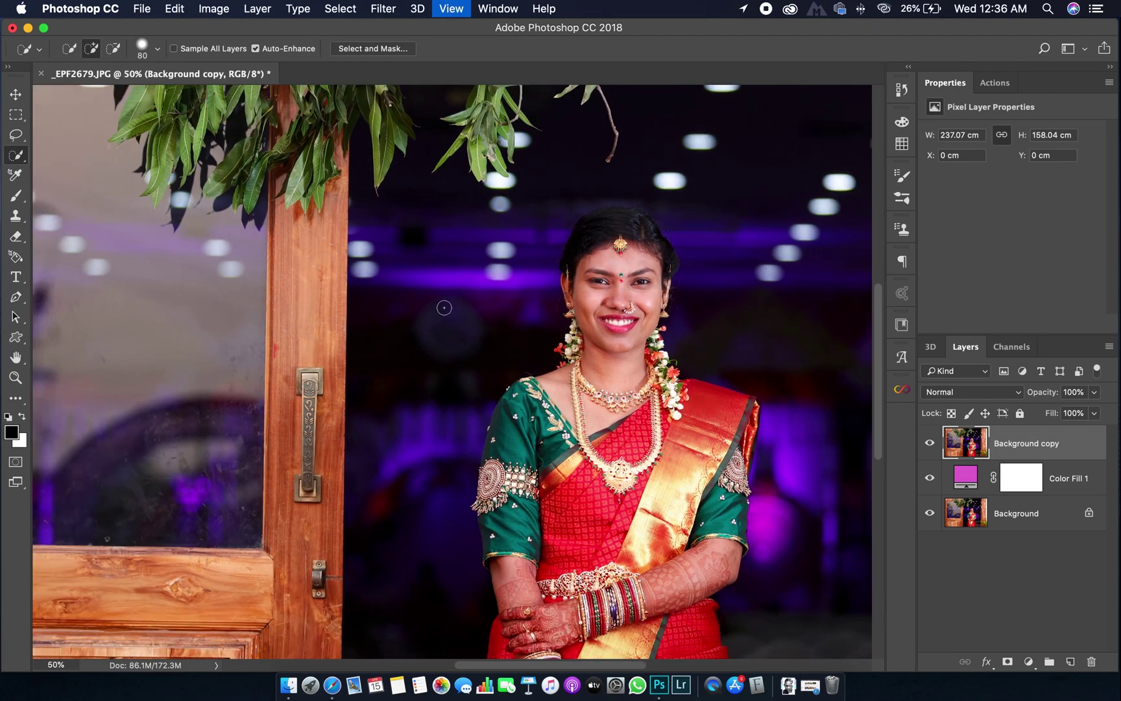
scroll(594, 353, "down", 4)
scroll(594, 353, "right", 4)
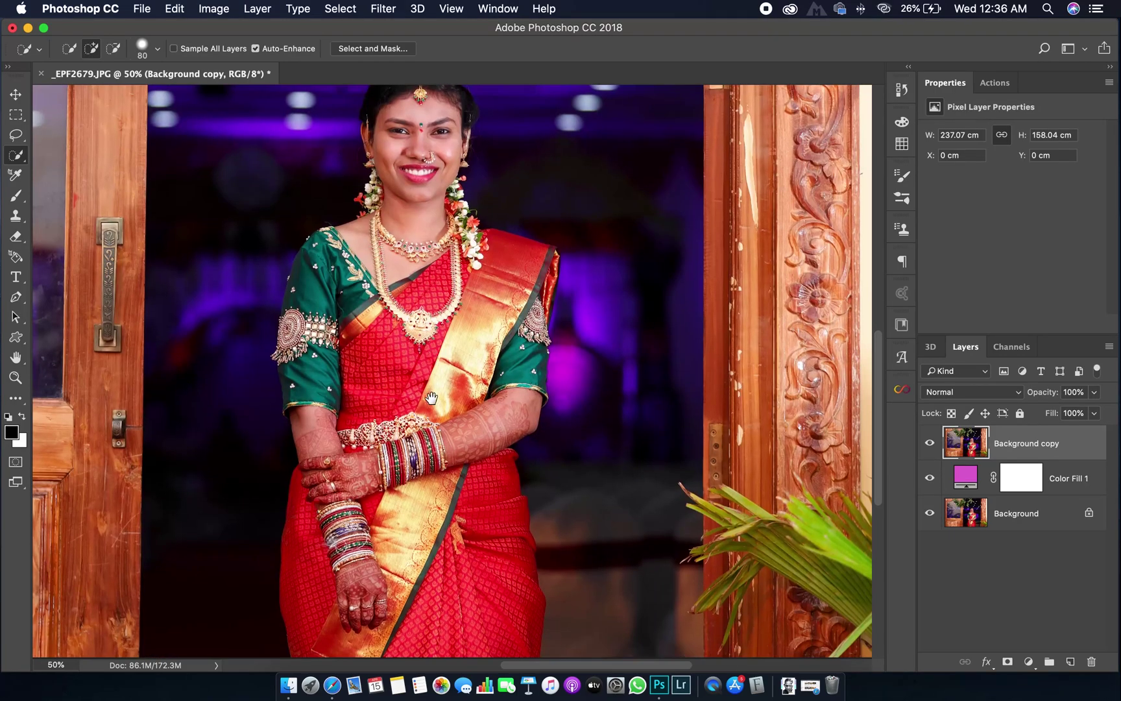
scroll(431, 398, "down", 5)
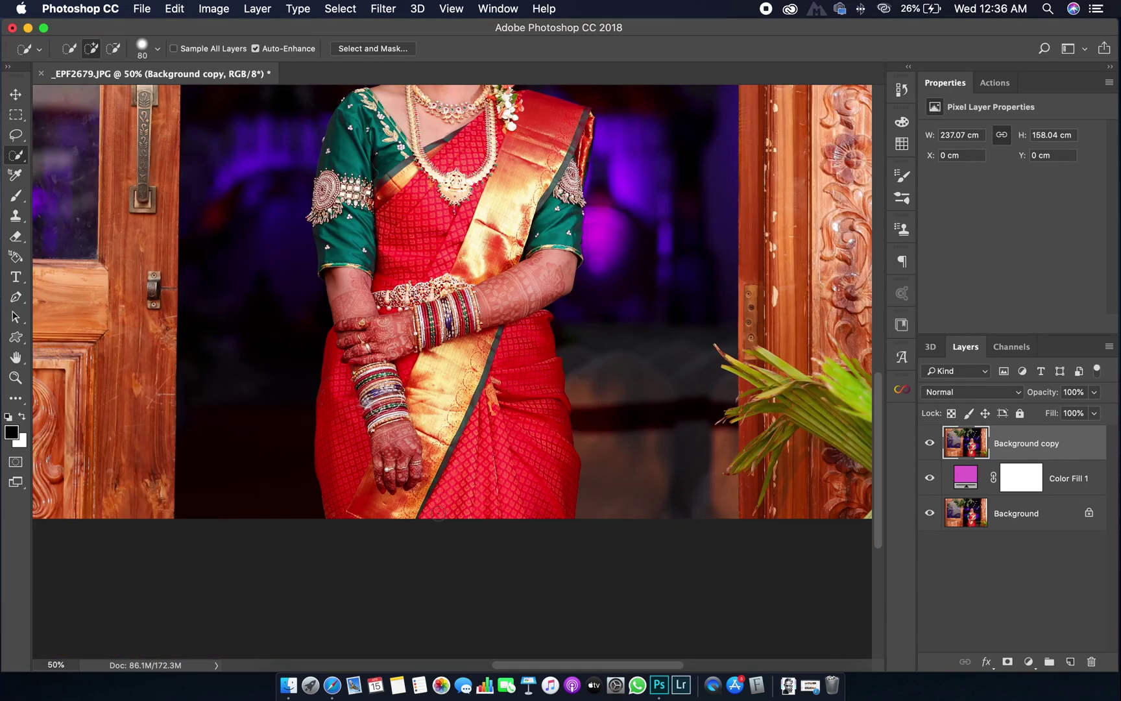
mouse_move(440, 491)
left_mouse_down()
mouse_move(426, 387)
mouse_move(469, 295)
mouse_move(548, 214)
left_mouse_up()
left_click_drag(511, 312, 525, 432)
left_click_drag(414, 201, 429, 374)
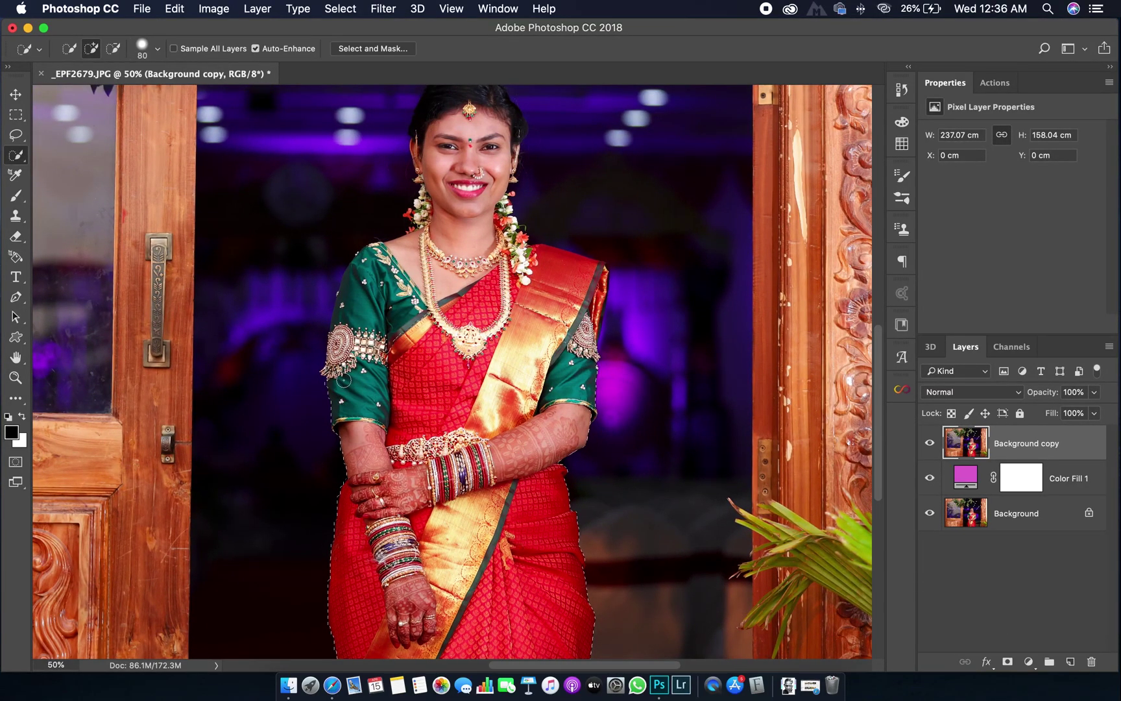
- Extend the quick selection over the bride's green sleeve, shoulder and the saree drape across her chest
key("super+plus")
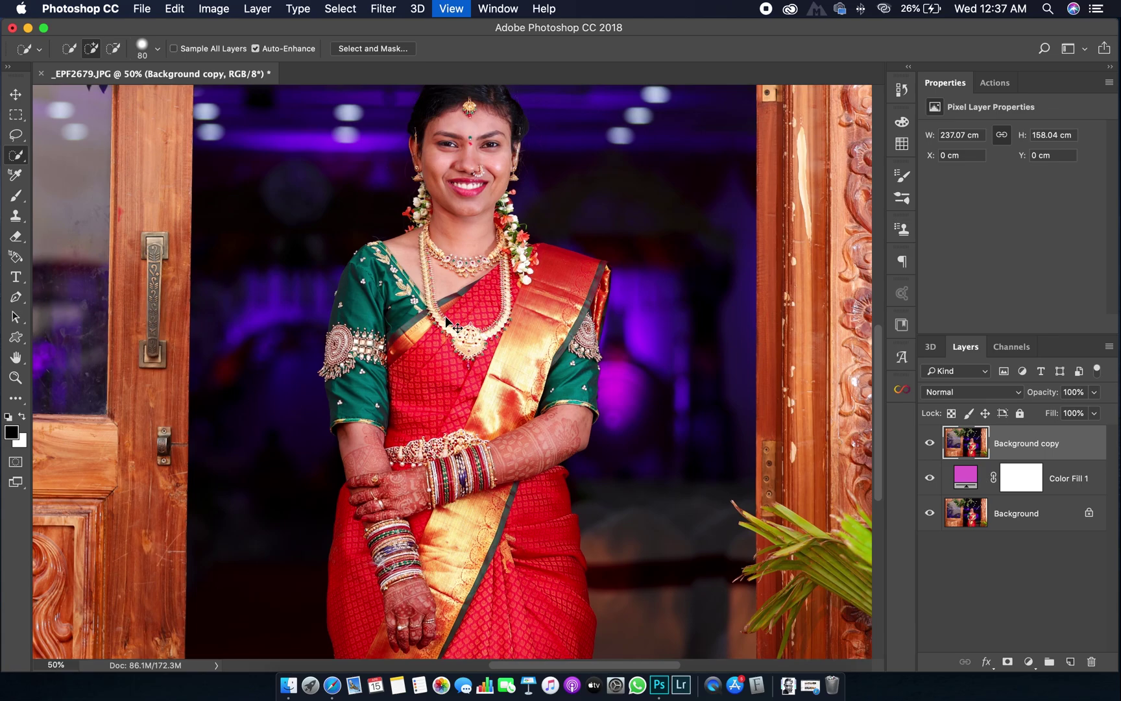
key("super+plus")
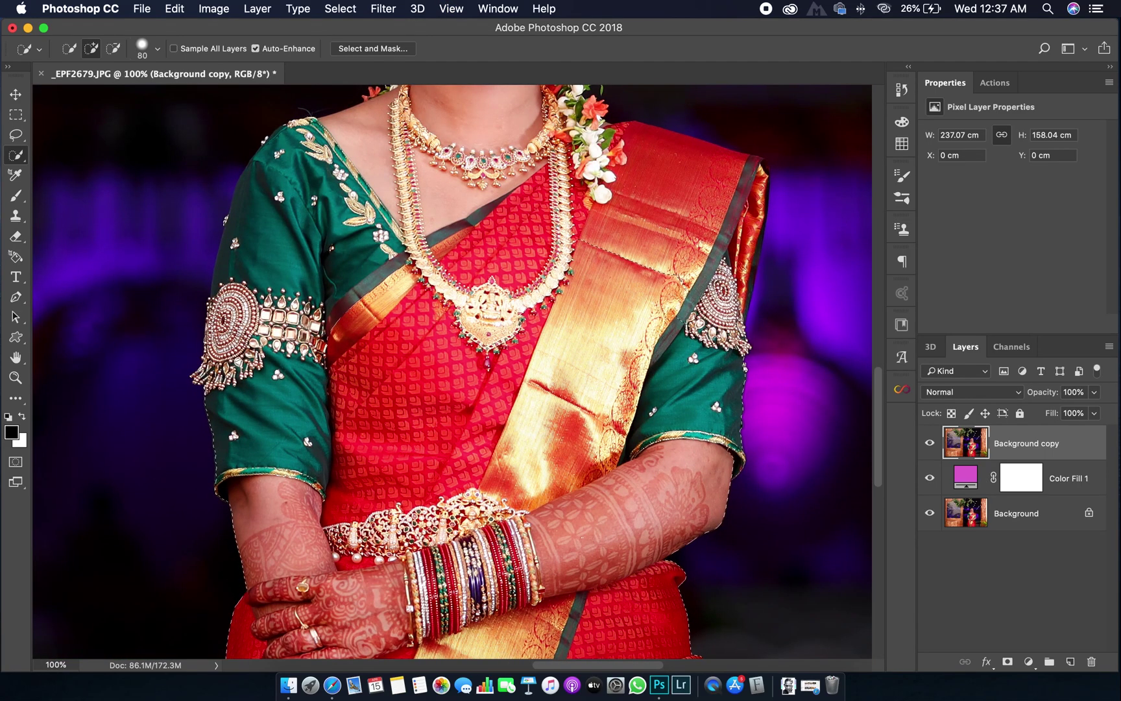
mouse_move(240, 383)
left_mouse_down()
mouse_move(271, 247)
mouse_move(339, 263)
left_mouse_up()
left_click_drag(326, 170, 363, 157)
mouse_move(512, 183)
left_mouse_down()
mouse_move(629, 179)
mouse_move(741, 193)
mouse_move(726, 250)
left_mouse_up()
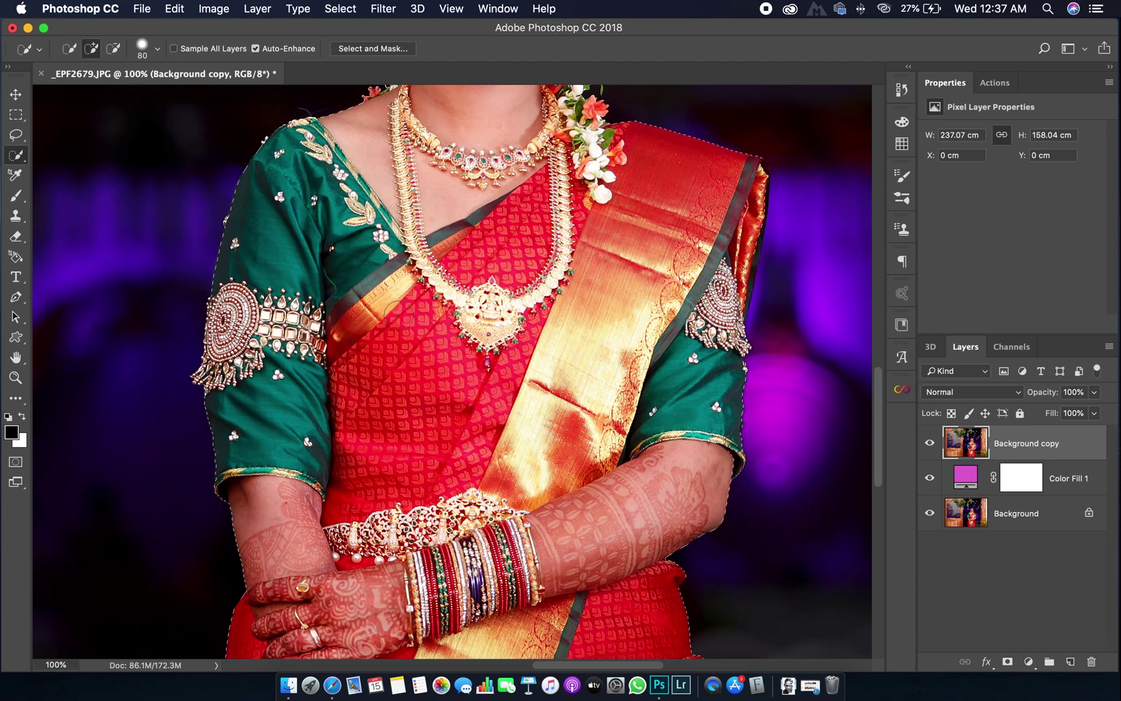
- Examine the selection edge closely along both sleeves, the arms and the saree
key("super+plus")
key("space")
left_click_drag(137, 381, 320, 285)
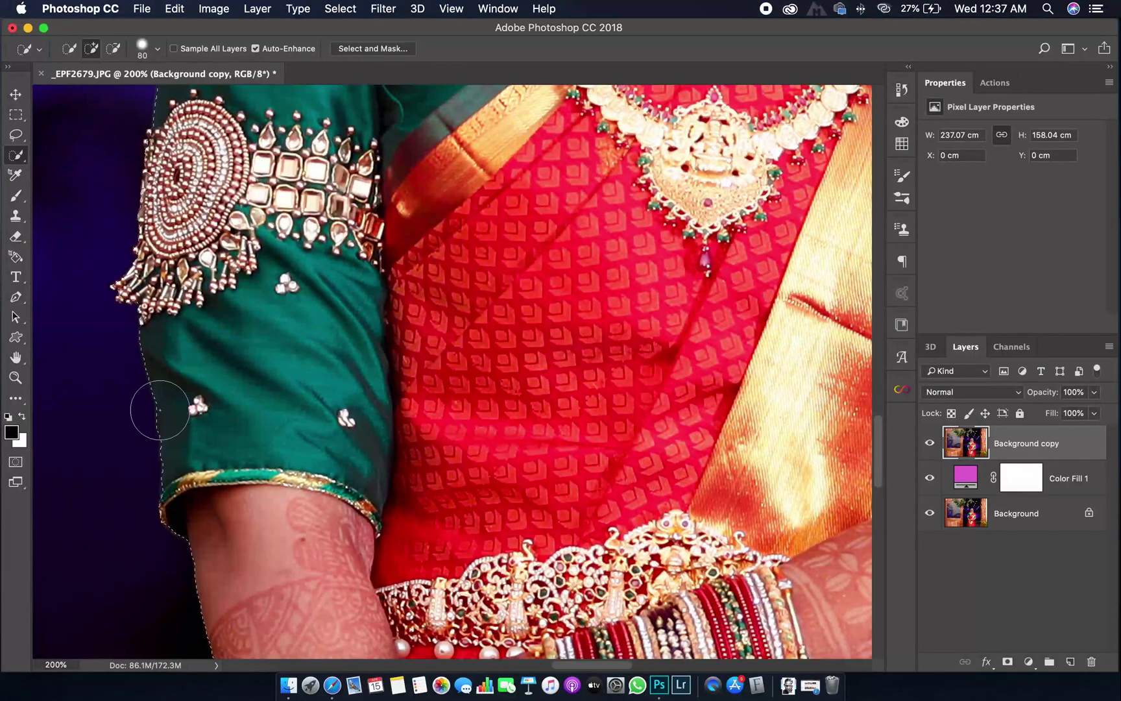
left_click_drag(492, 465, 205, 445)
mouse_move(581, 414)
left_mouse_down()
mouse_move(288, 332)
mouse_move(273, 310)
left_mouse_up()
key("space")
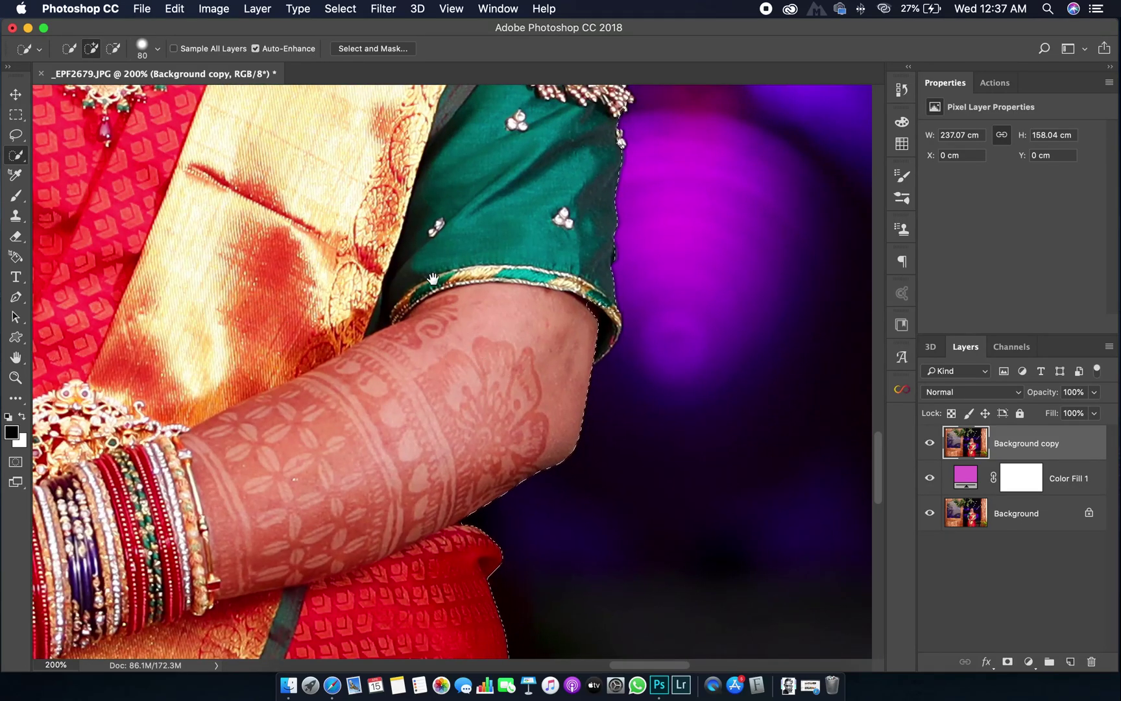
left_click_drag(433, 278, 560, 417)
left_click_drag(501, 281, 570, 428)
left_click_drag(459, 195, 525, 353)
key("super+minus")
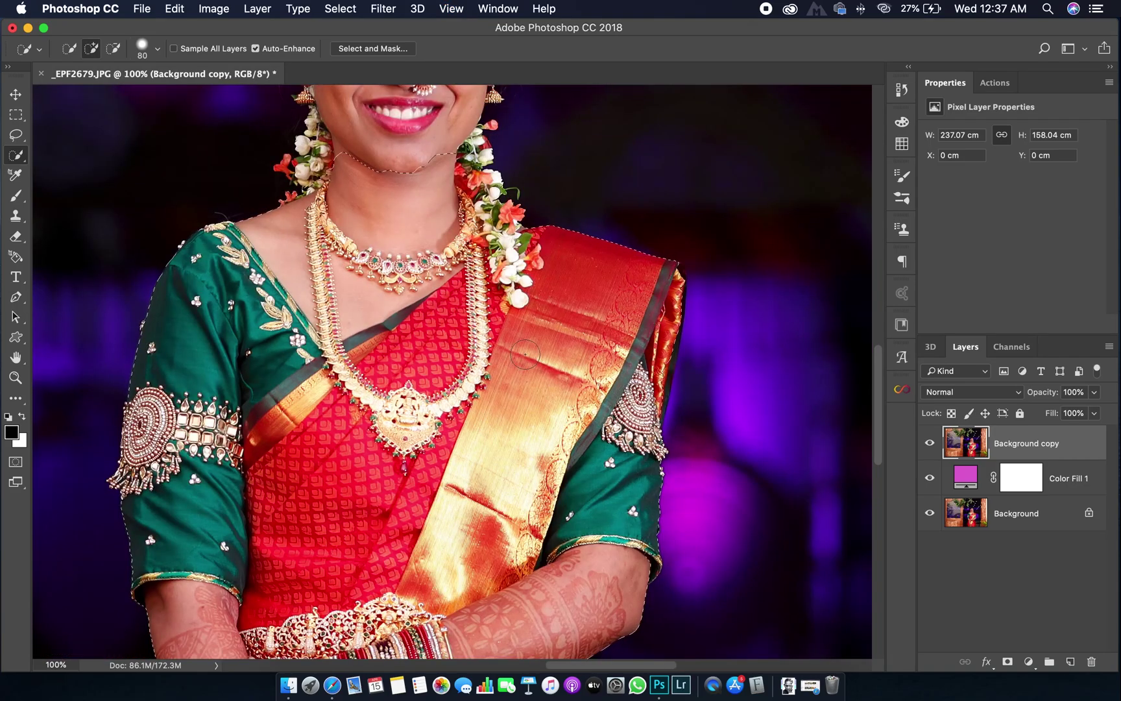
- Add the bride's face, hair and the flowers beside her neck to the selection
mouse_move(363, 130)
left_mouse_down()
mouse_move(387, 361)
mouse_move(374, 313)
mouse_move(374, 214)
mouse_move(338, 179)
mouse_move(351, 134)
left_mouse_up()
left_click_drag(391, 196, 373, 277)
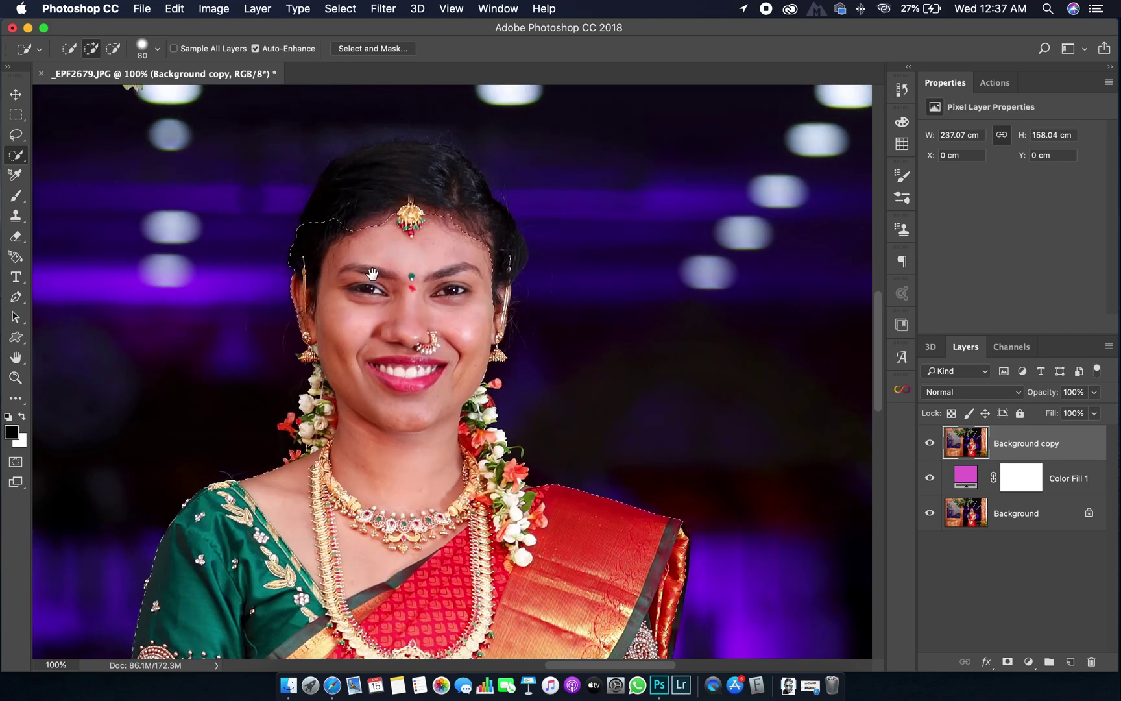
left_click_drag(314, 238, 339, 206)
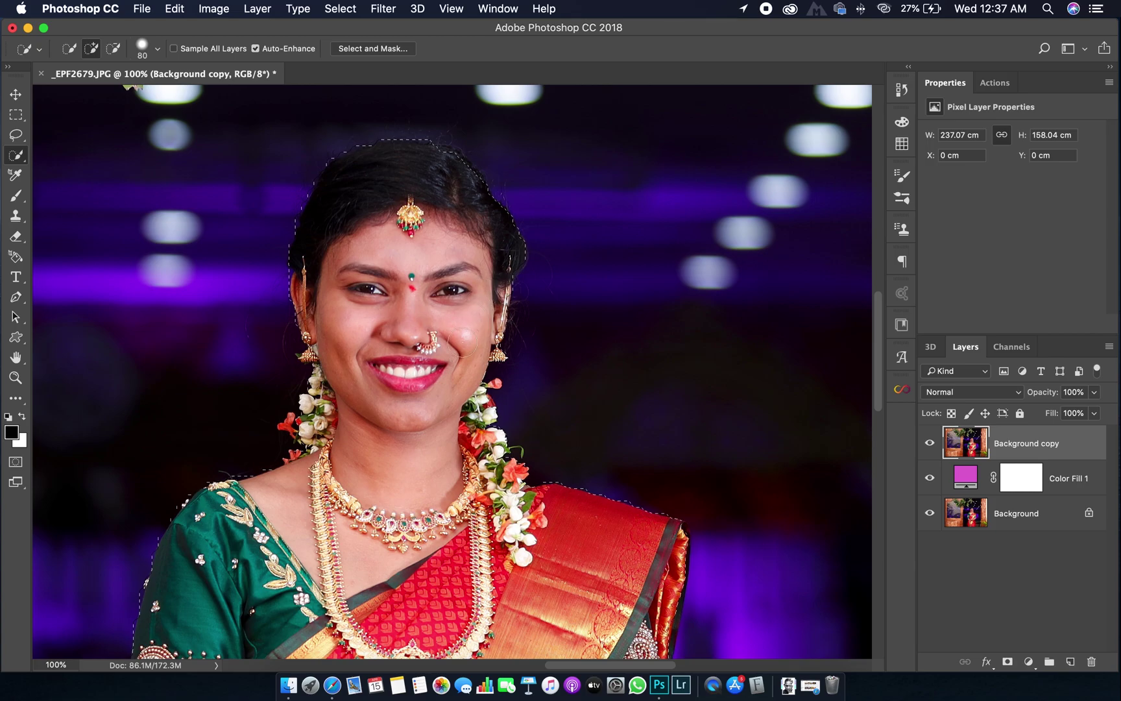
mouse_move(462, 390)
left_mouse_down()
mouse_move(426, 440)
mouse_move(438, 494)
mouse_move(452, 469)
left_mouse_up()
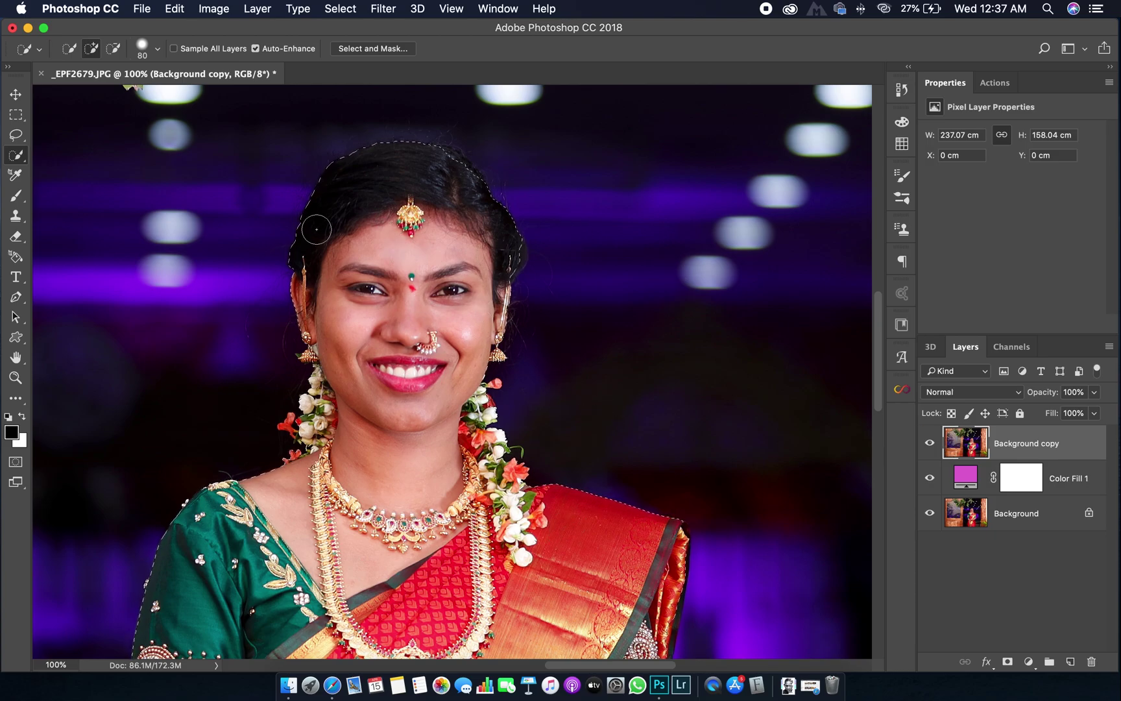
- Open the selection in Select and Mask and set the blue overlay's opacity to 100%
left_click(395, 51)
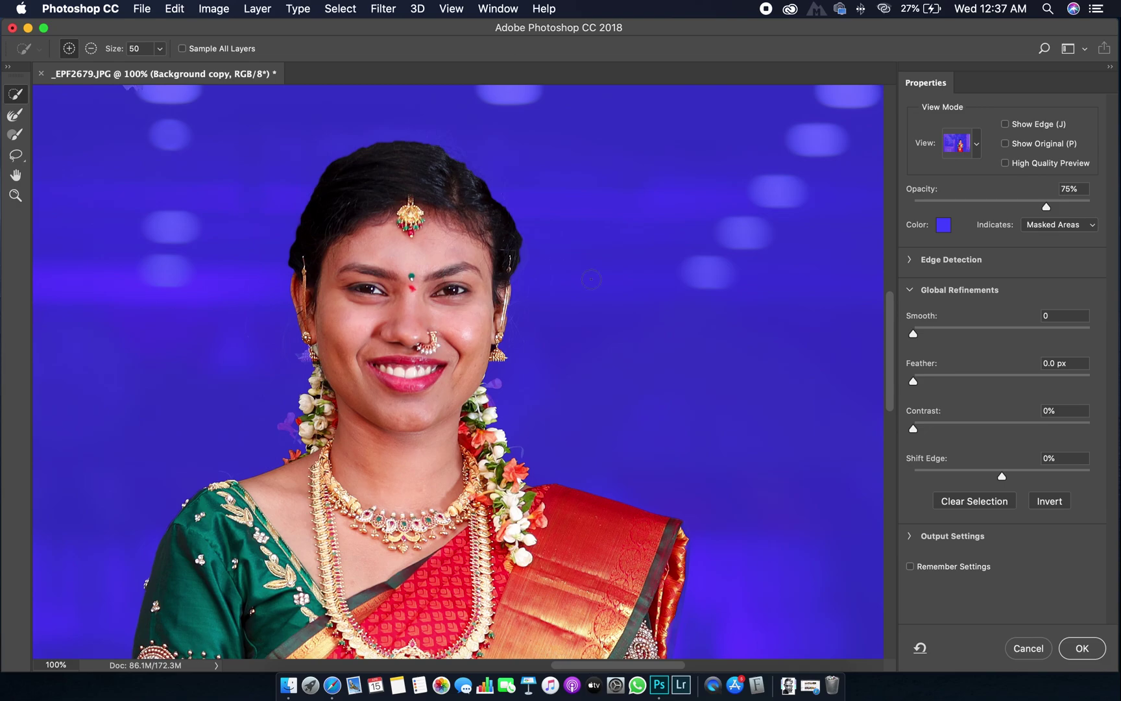
key("super+minus")
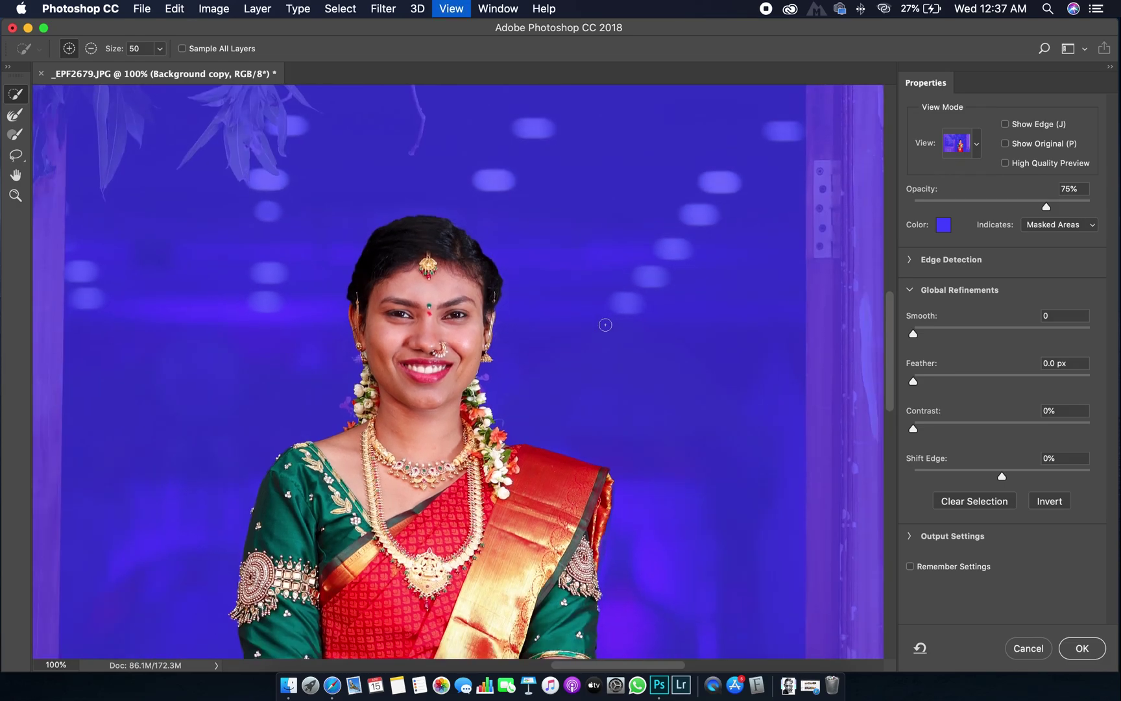
left_click_drag(1049, 207, 1103, 210)
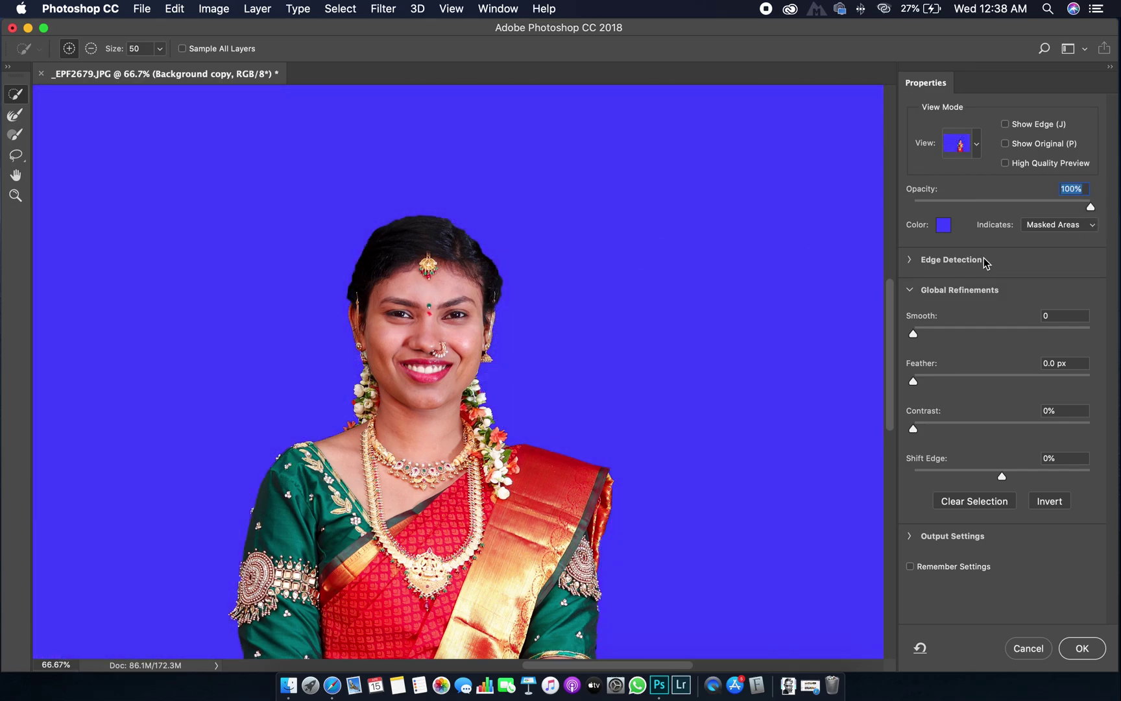
- Examine the cutout edge around the face, flowers and saree shoulder, and try out the Feather refinement
key("super+equal")
key("super+equal")
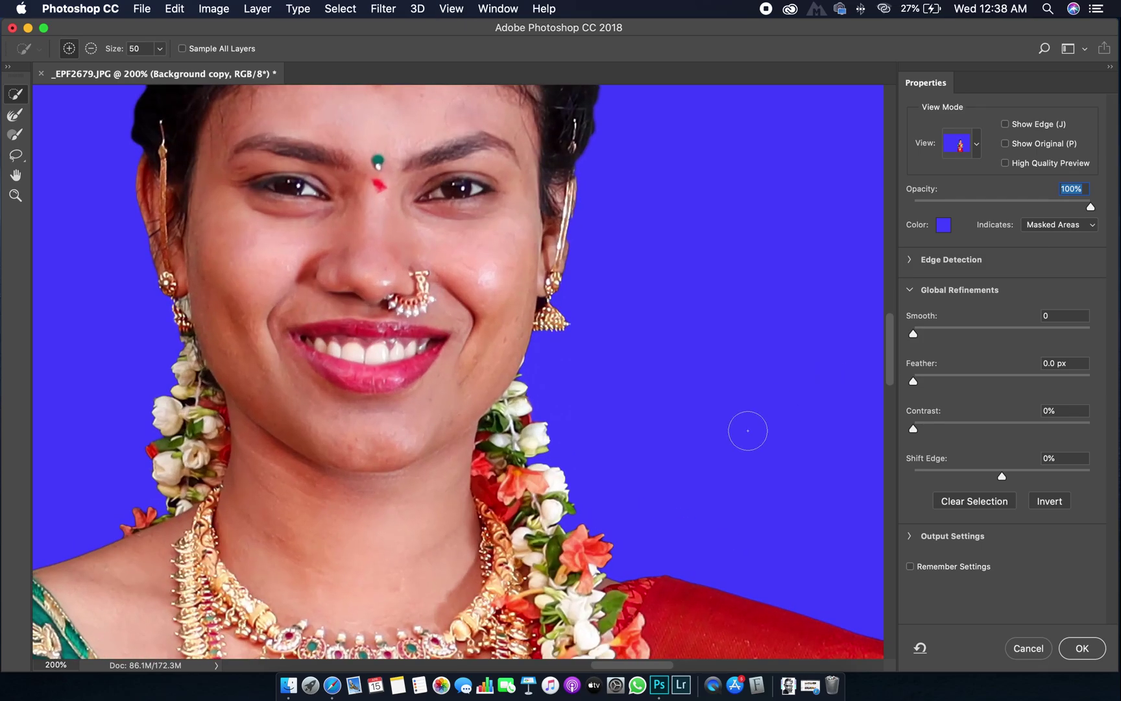
left_click_drag(581, 494, 568, 268)
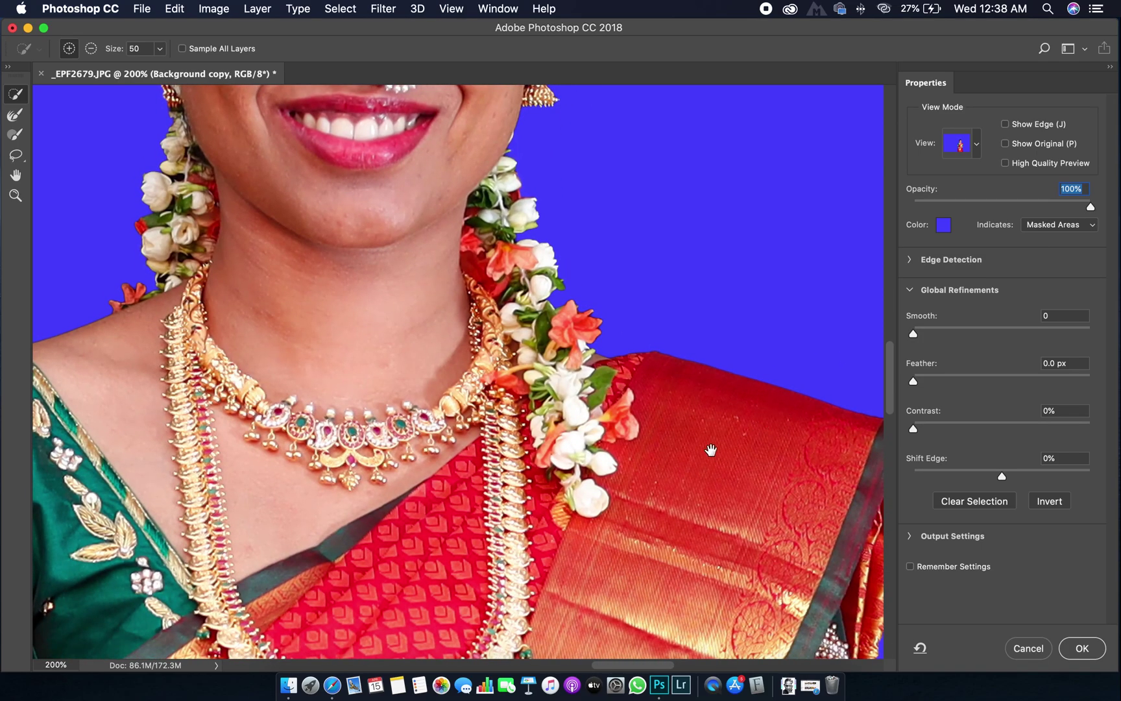
left_click_drag(711, 450, 568, 288)
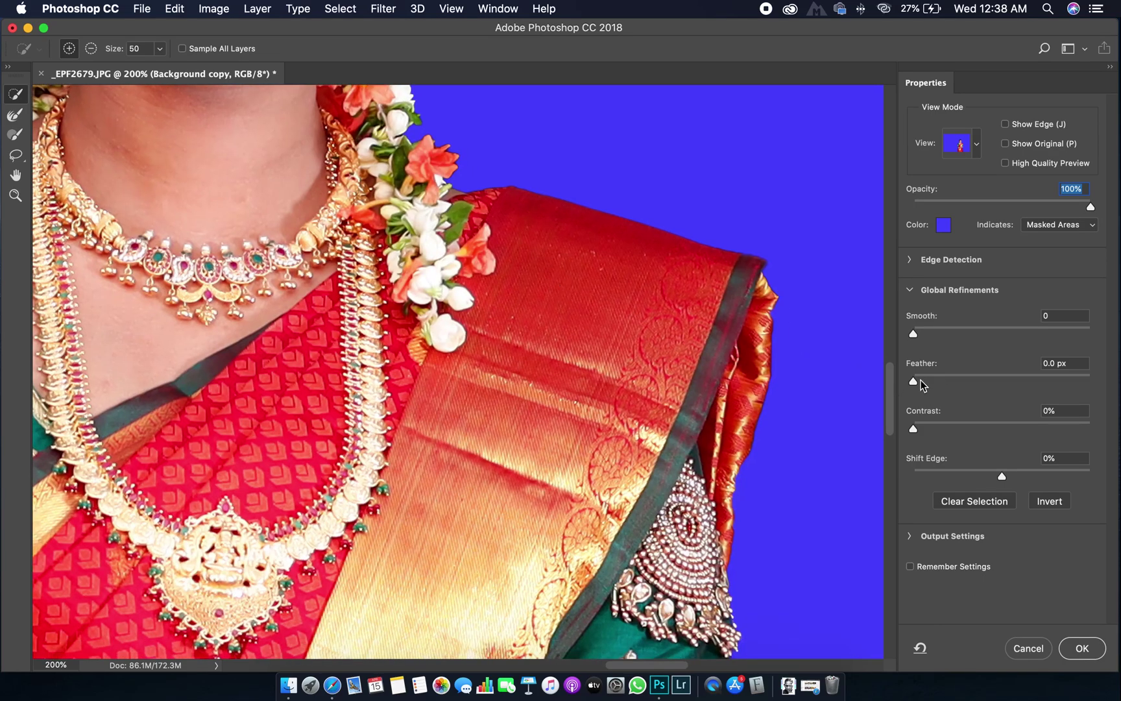
mouse_move(914, 382)
left_mouse_down()
mouse_move(1041, 380)
mouse_move(935, 383)
left_mouse_up()
key("super+minus")
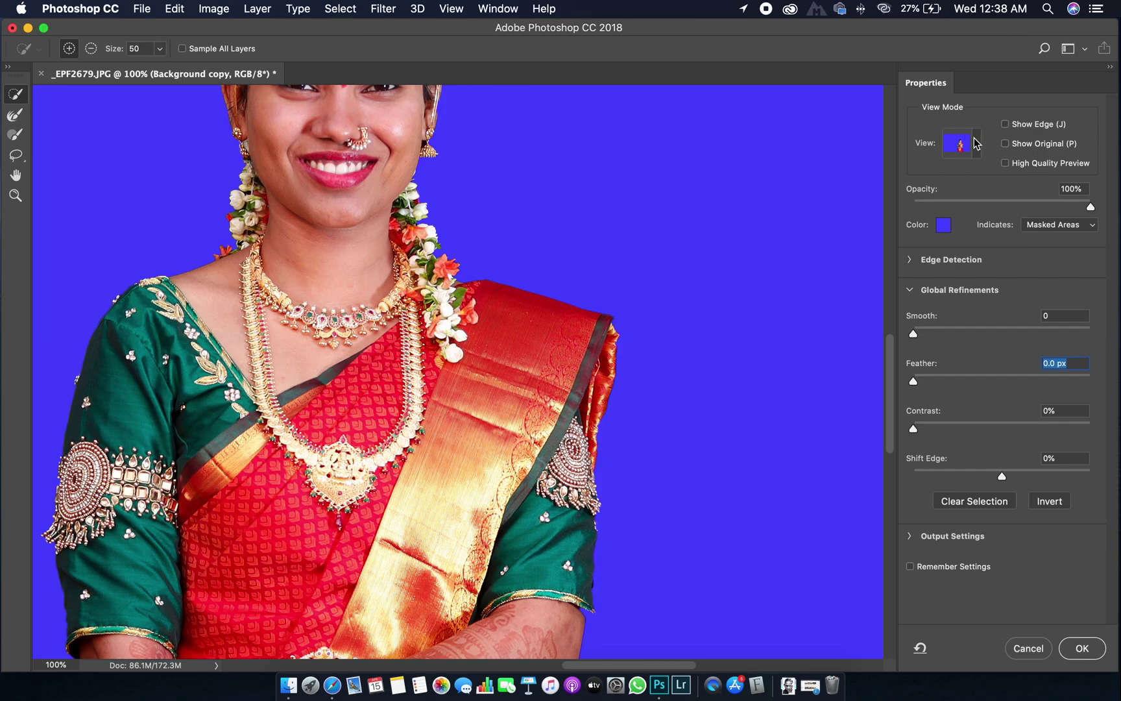
- Accept the Select and Mask refinement and add a layer mask from the selection to the Background copy layer
left_click(975, 143)
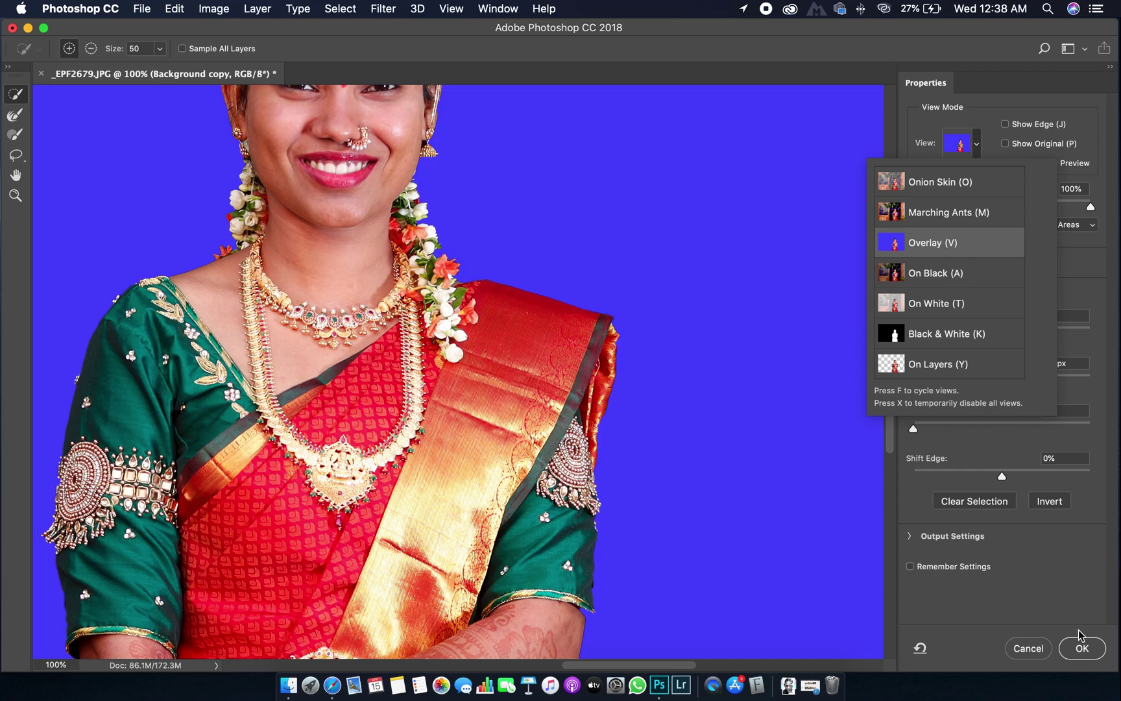
left_click(1082, 649)
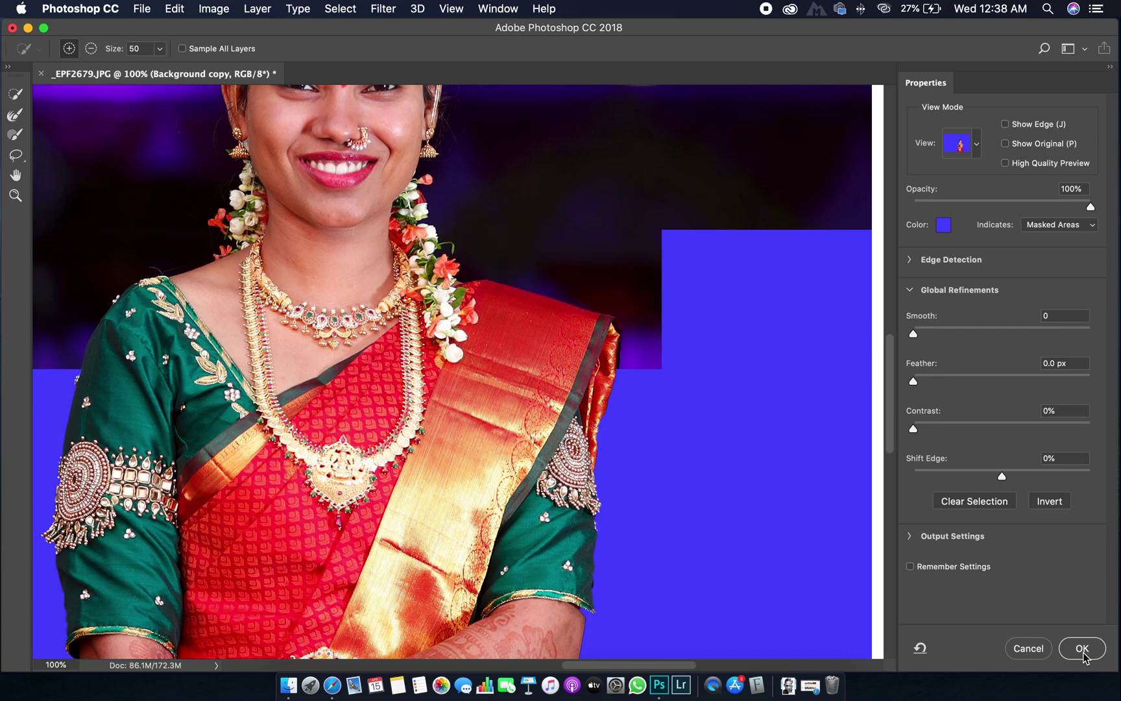
left_click(1082, 649)
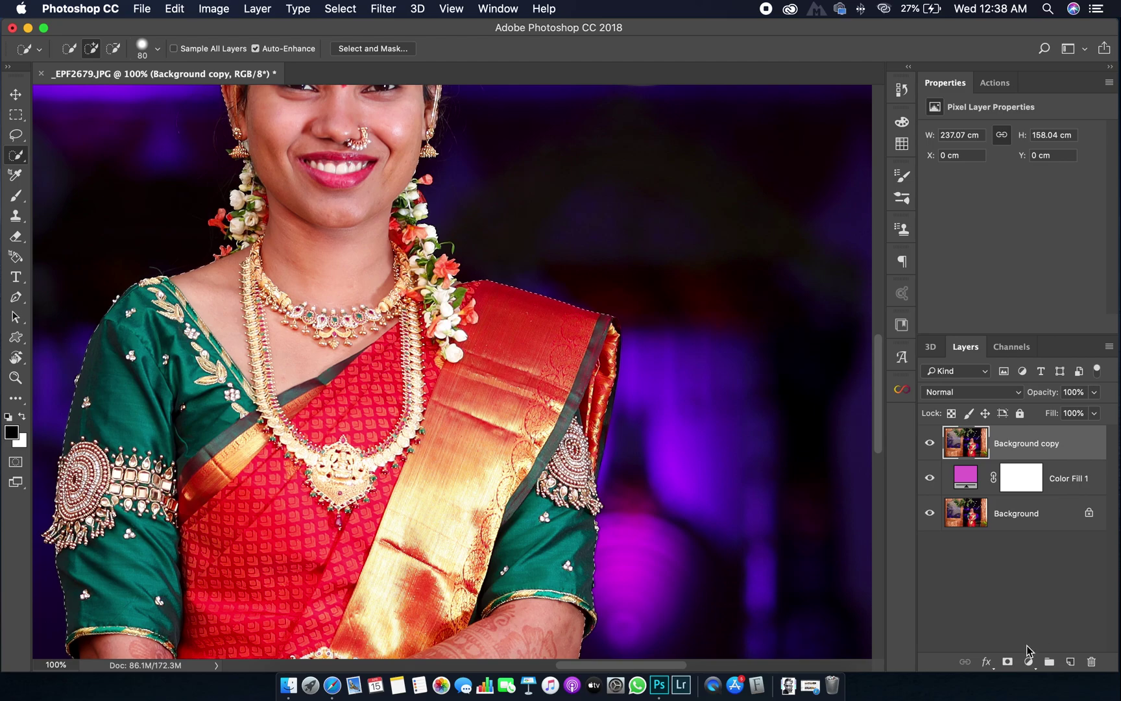
left_click(1009, 661)
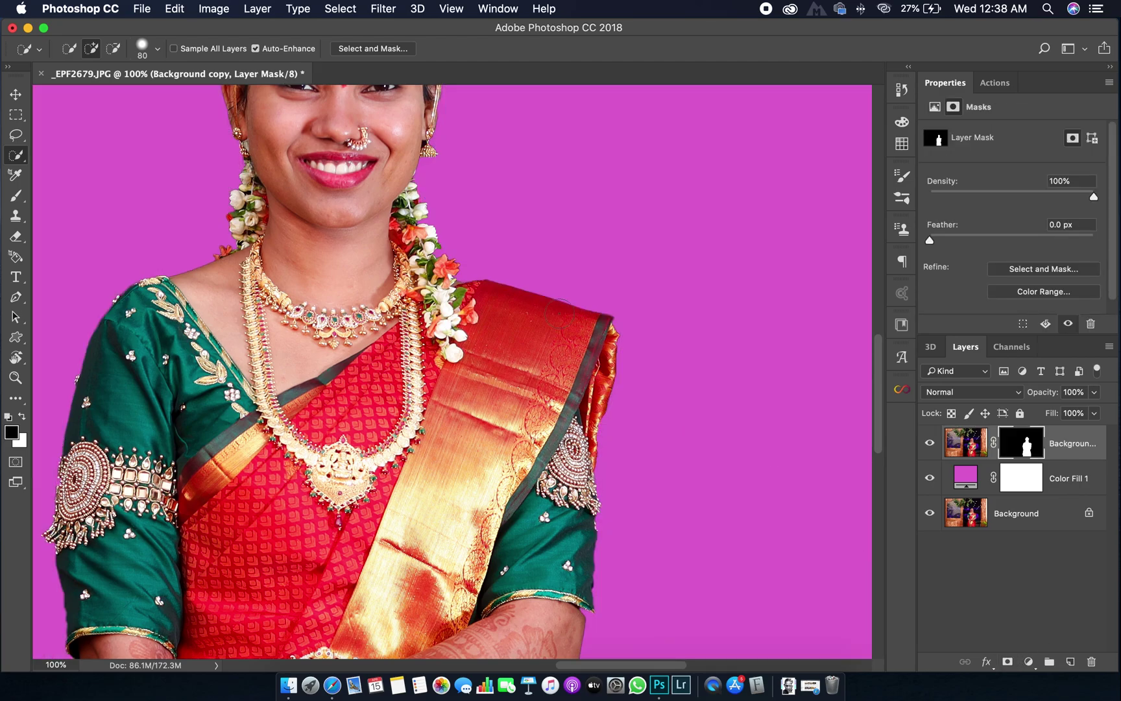
right_click(505, 290)
left_click(522, 293)
key("v")
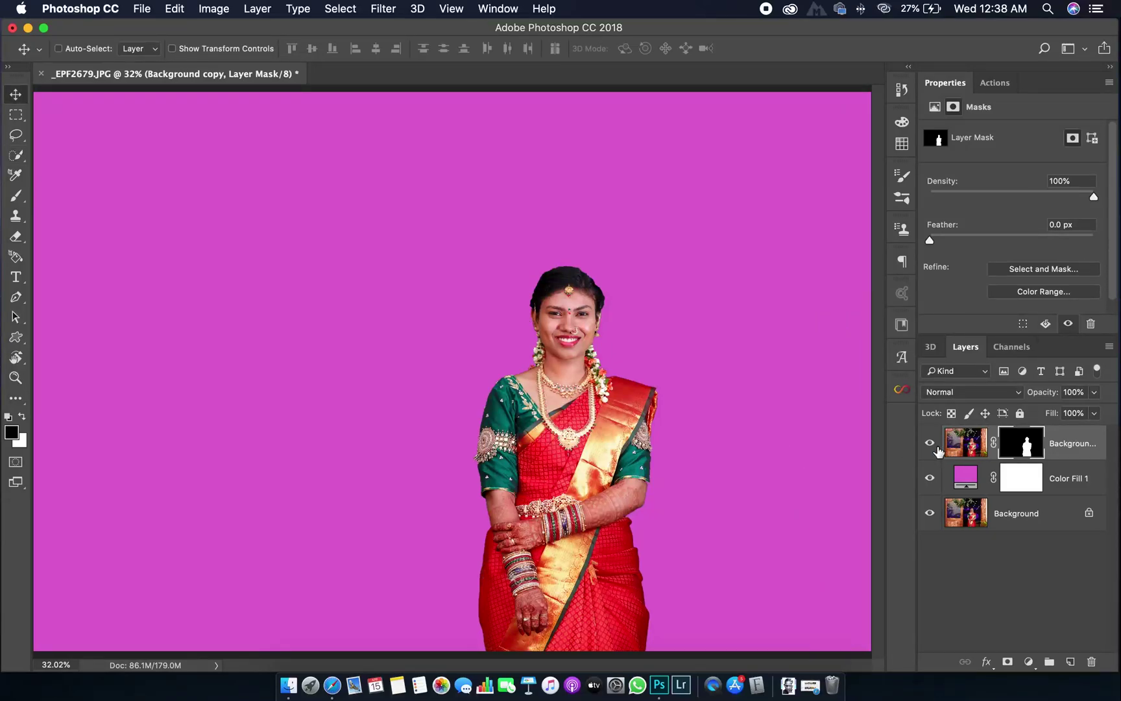
- Edit the solid colour of the Color Fill 1 layer behind the bride, shifting its hue to a 208° blue
left_click(929, 477)
left_click(930, 478)
left_click(967, 484)
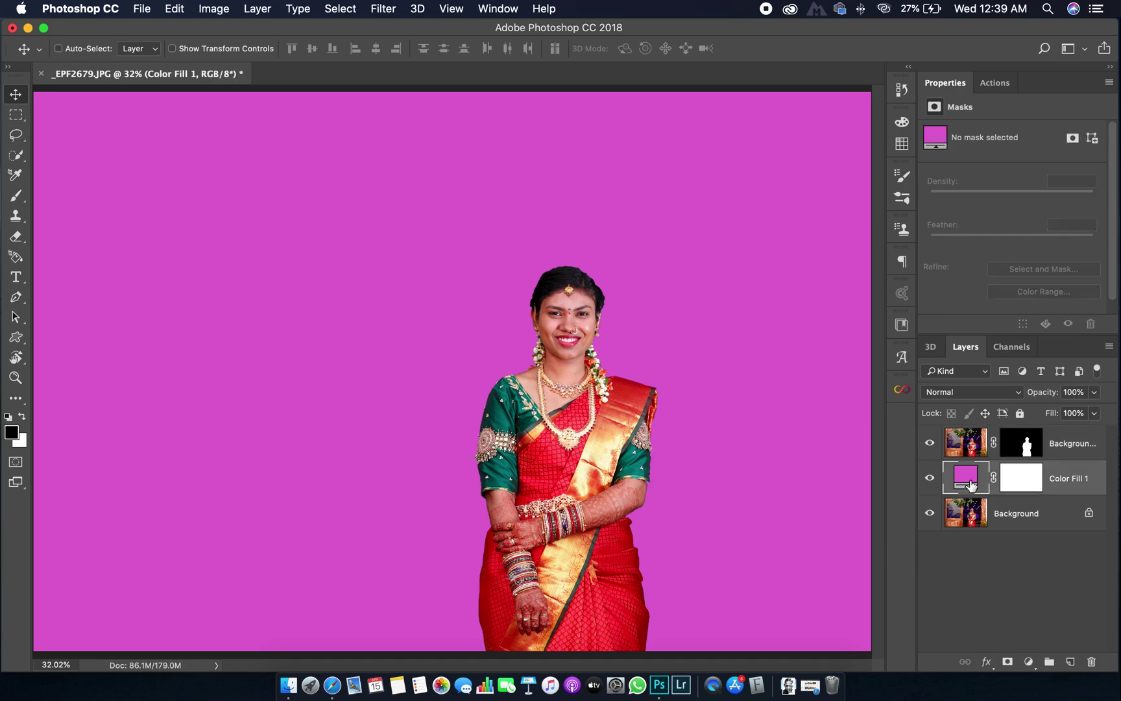
double_click(965, 481)
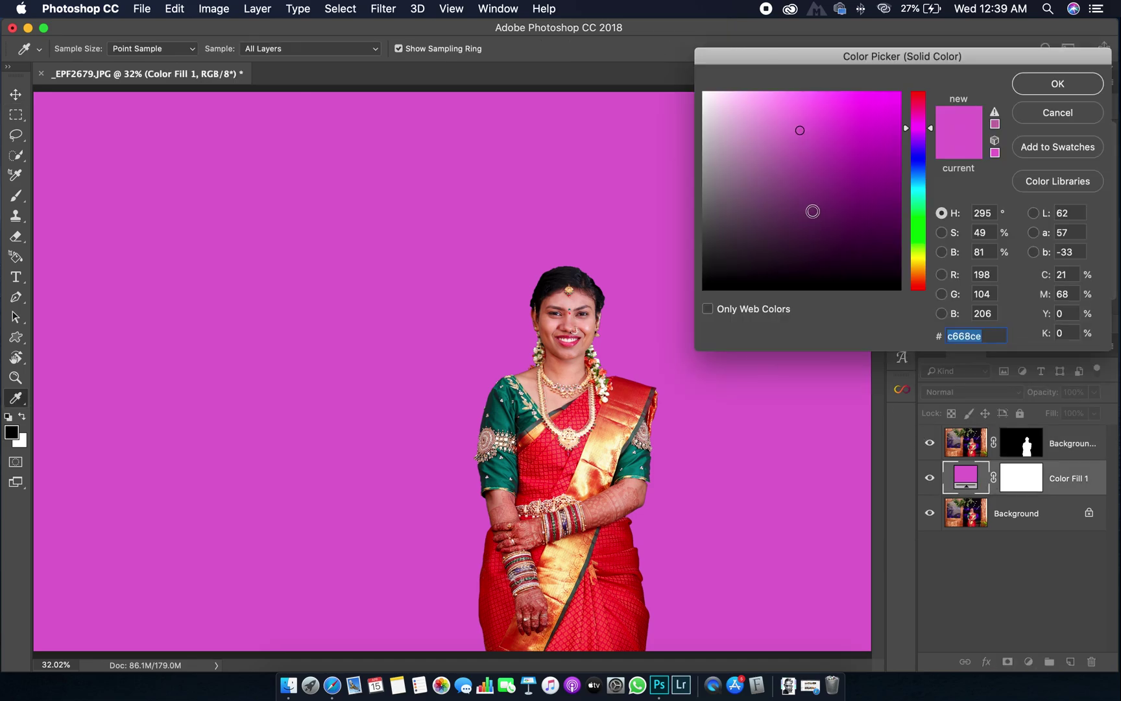
left_click(806, 173)
left_click(791, 203)
mouse_move(822, 241)
left_mouse_down()
mouse_move(881, 210)
mouse_move(869, 121)
mouse_move(760, 137)
mouse_move(746, 200)
mouse_move(796, 213)
left_mouse_up()
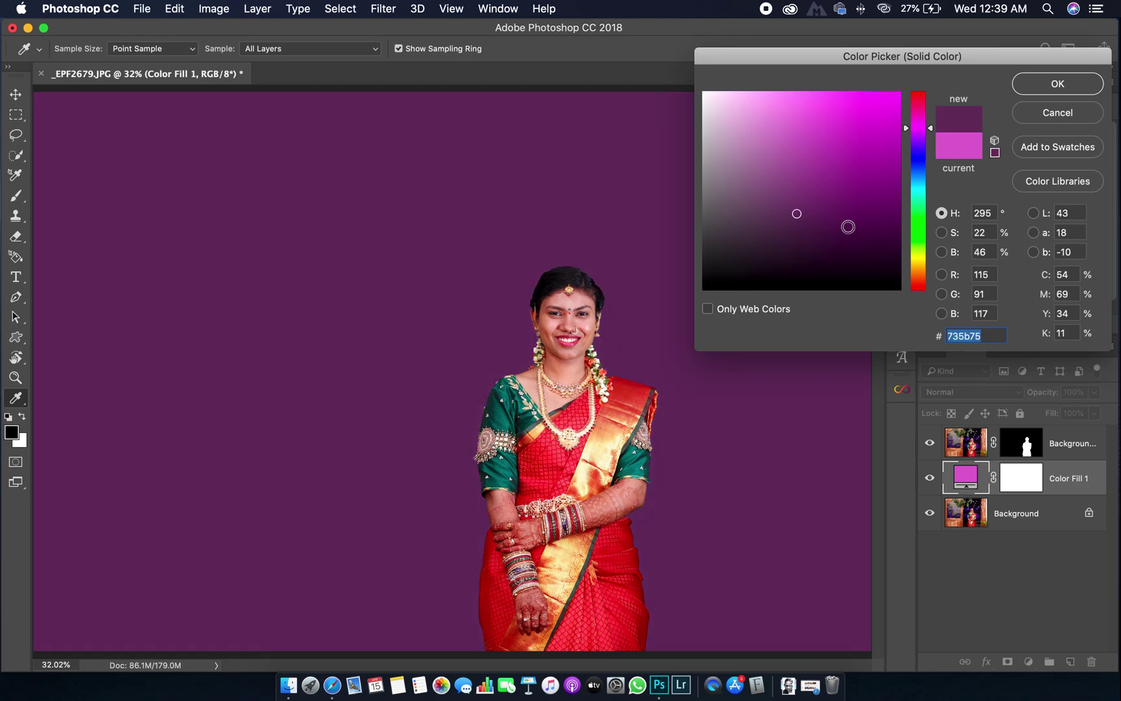
left_click(919, 228)
left_click_drag(922, 233, 918, 177)
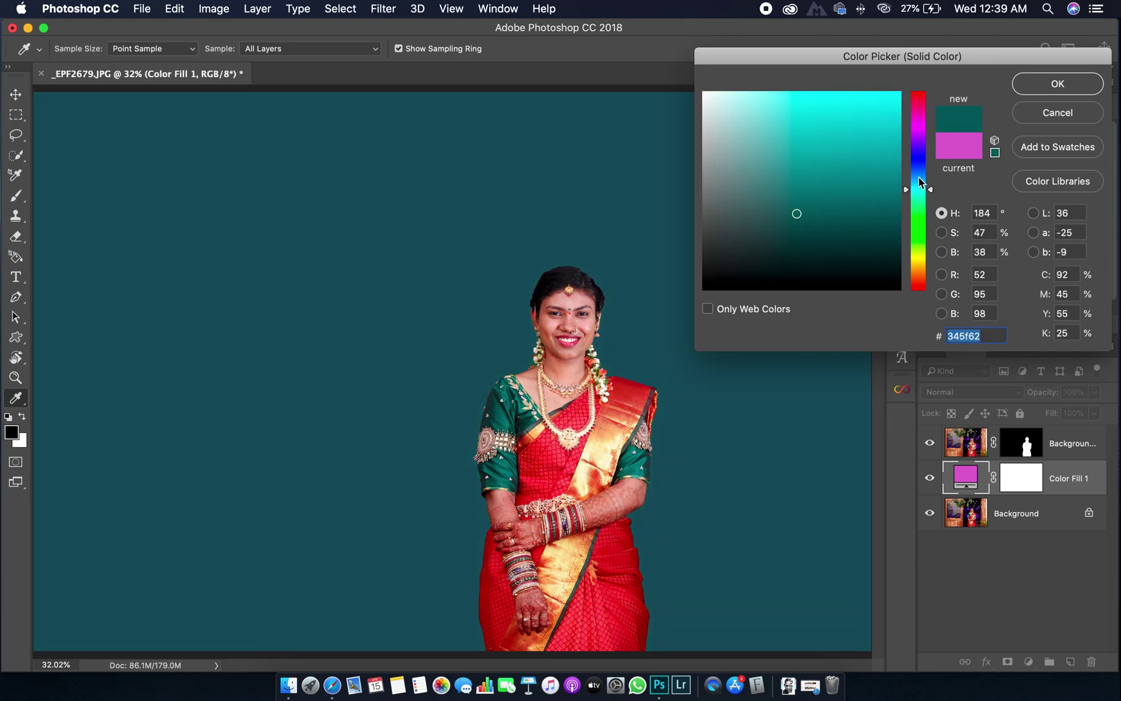
left_click_drag(802, 155, 809, 139)
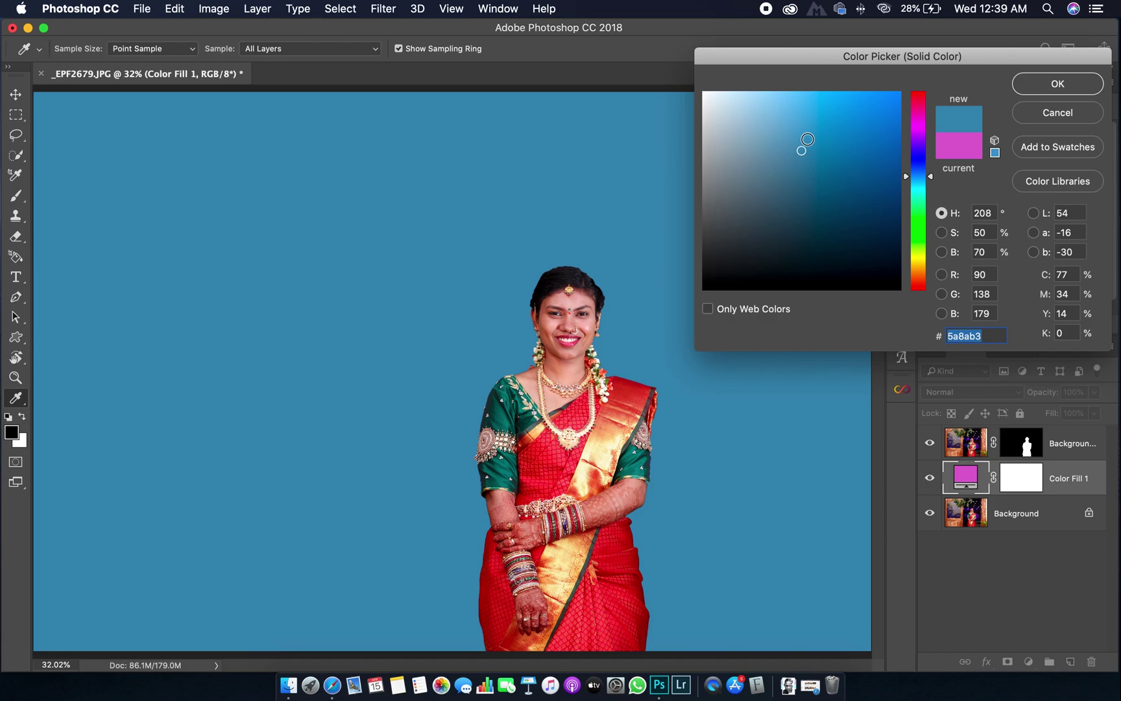
- Try brighter and darker blue shades for the solid colour background
left_click(851, 124)
left_click(851, 107)
left_click(832, 105)
left_click(817, 183)
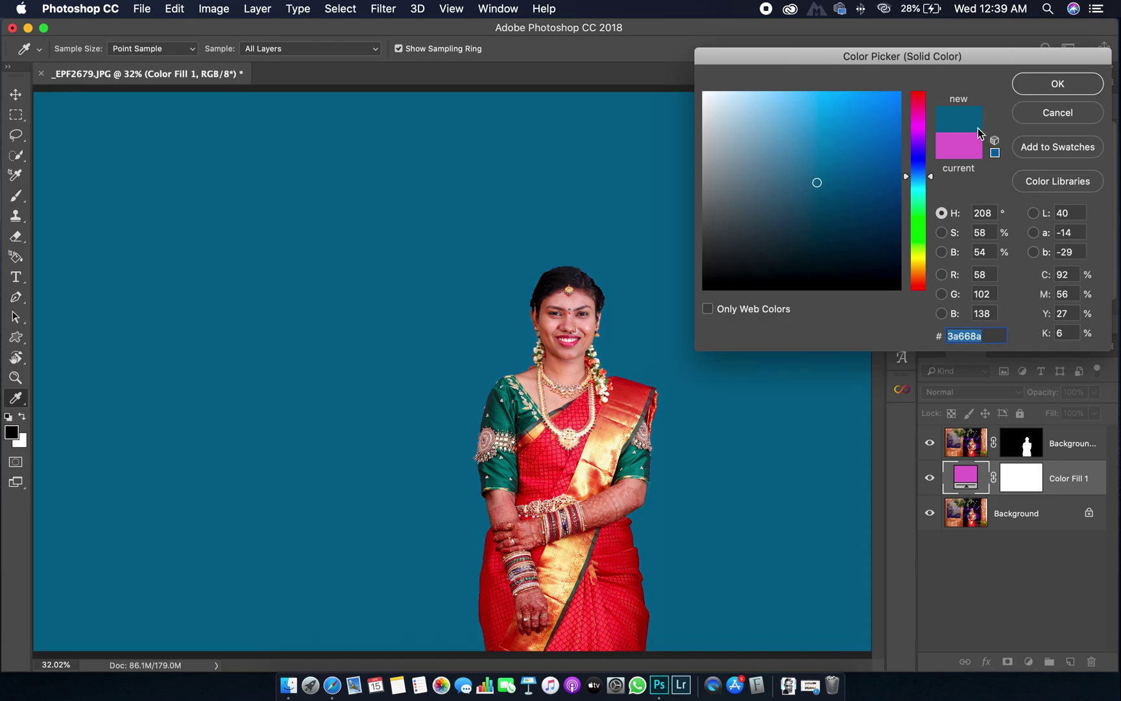
left_click(815, 161)
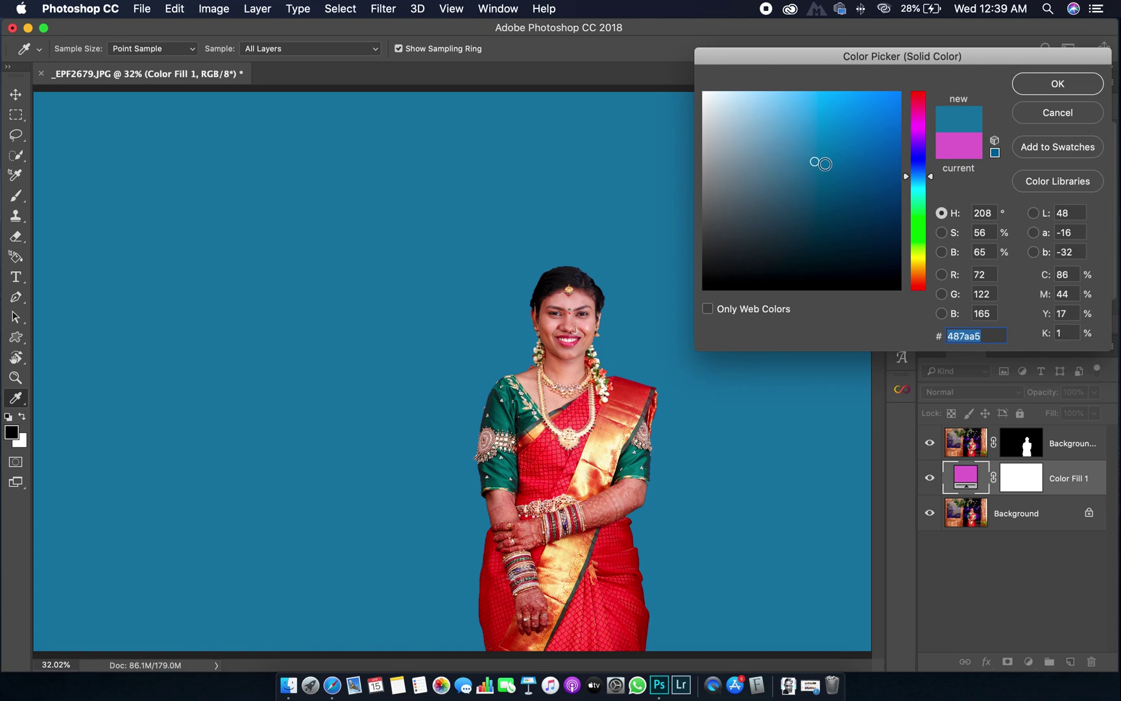
left_click(820, 124)
- Set the solid colour background to the grey 6c6f71 and apply it
left_click(794, 211)
left_click(750, 212)
left_click(733, 212)
left_click(717, 212)
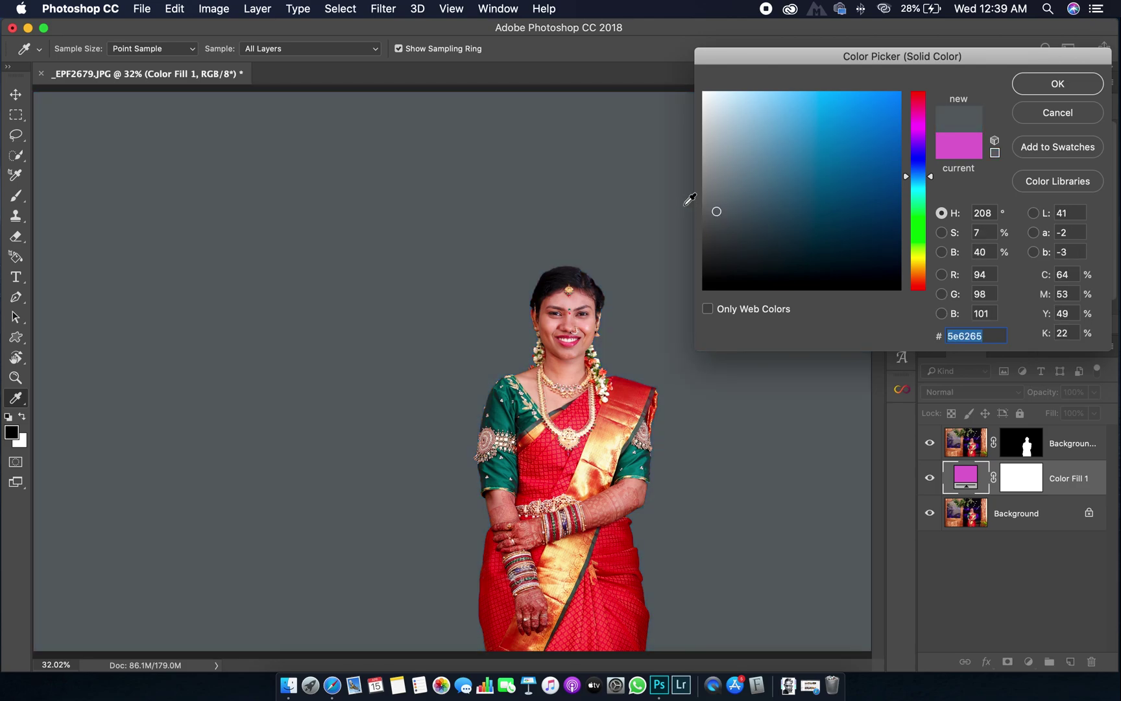
left_click(709, 185)
left_click(711, 203)
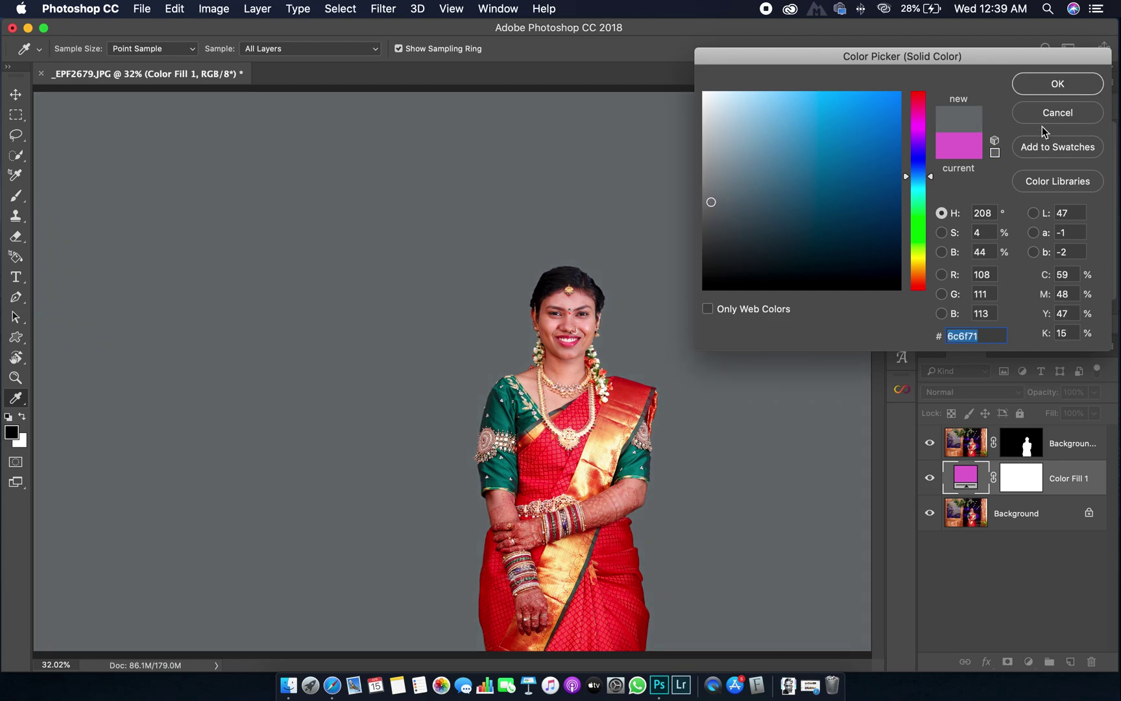
key("Return")
- Compare the image with the bride's cutout hidden and shown, and inspect the edge of her hair up close
left_click(932, 445)
left_click(932, 445)
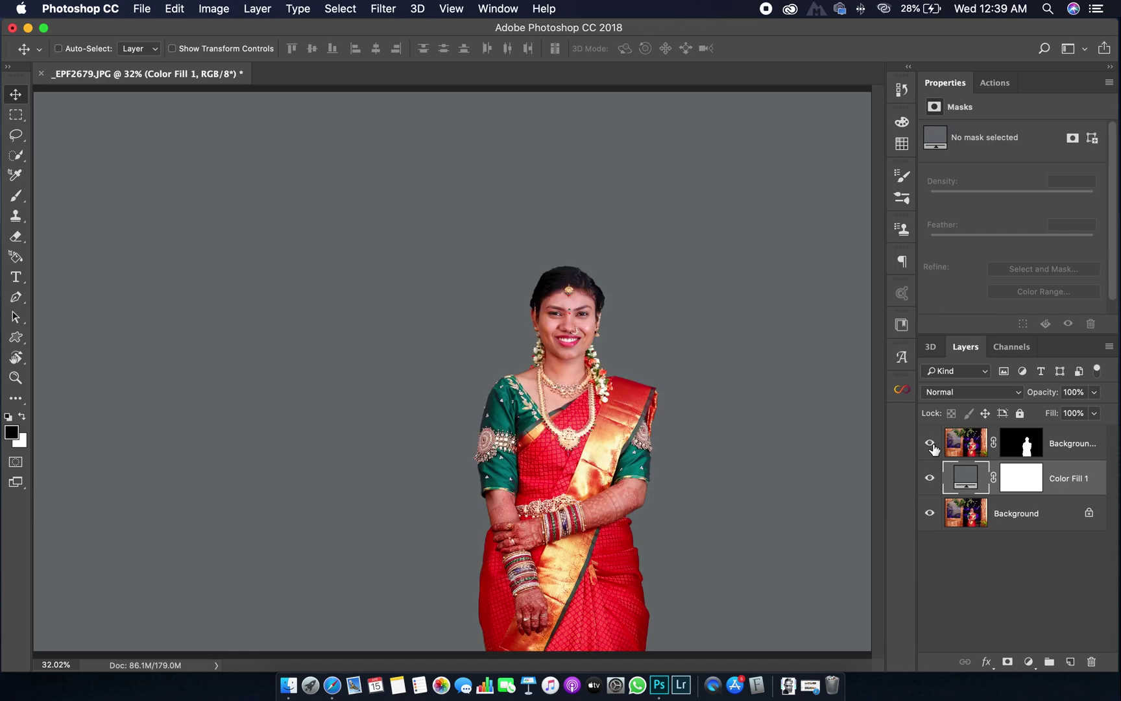
left_click(930, 444)
left_click(930, 443)
left_click(930, 444)
left_click(930, 443)
left_click_drag(595, 283, 704, 429)
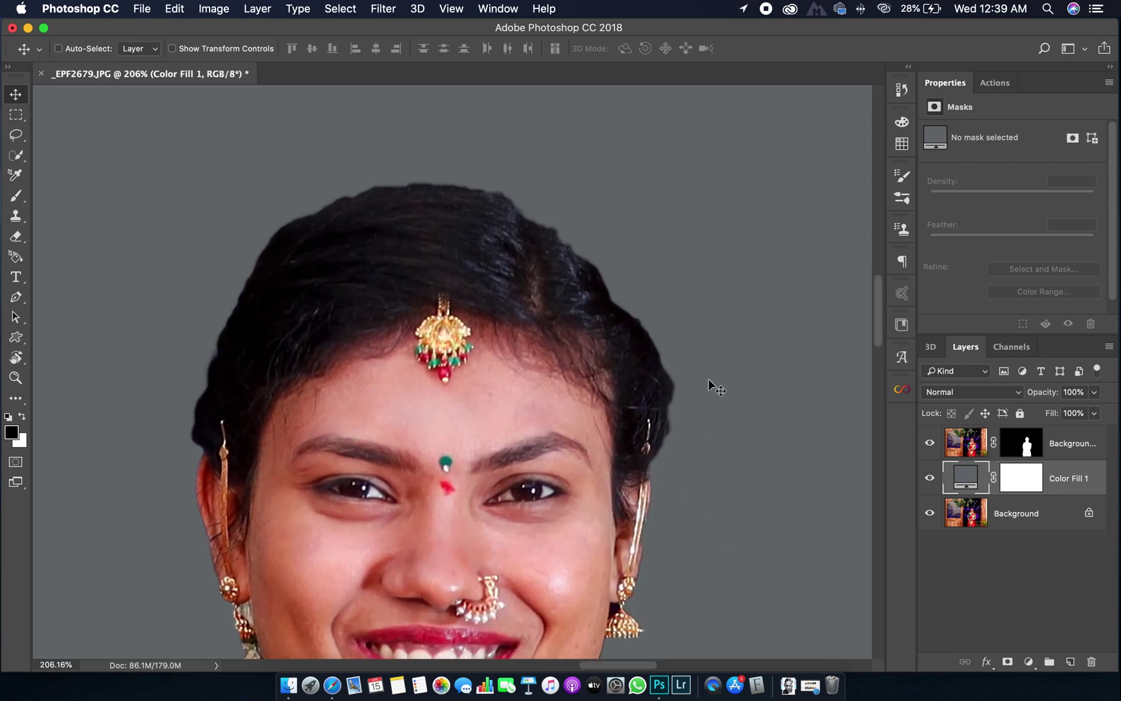
- Paint white with a size 50 brush on the bride's layer mask all around the outer edge of her hair
left_click(1024, 447)
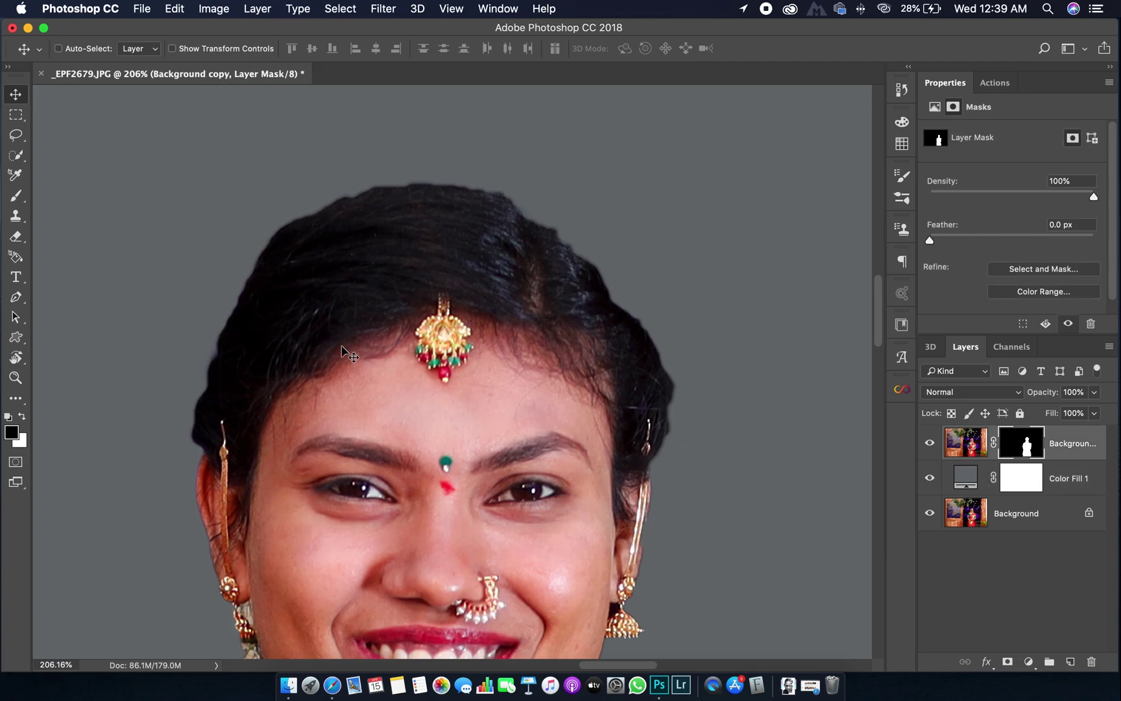
key("b")
key("bracketleft")
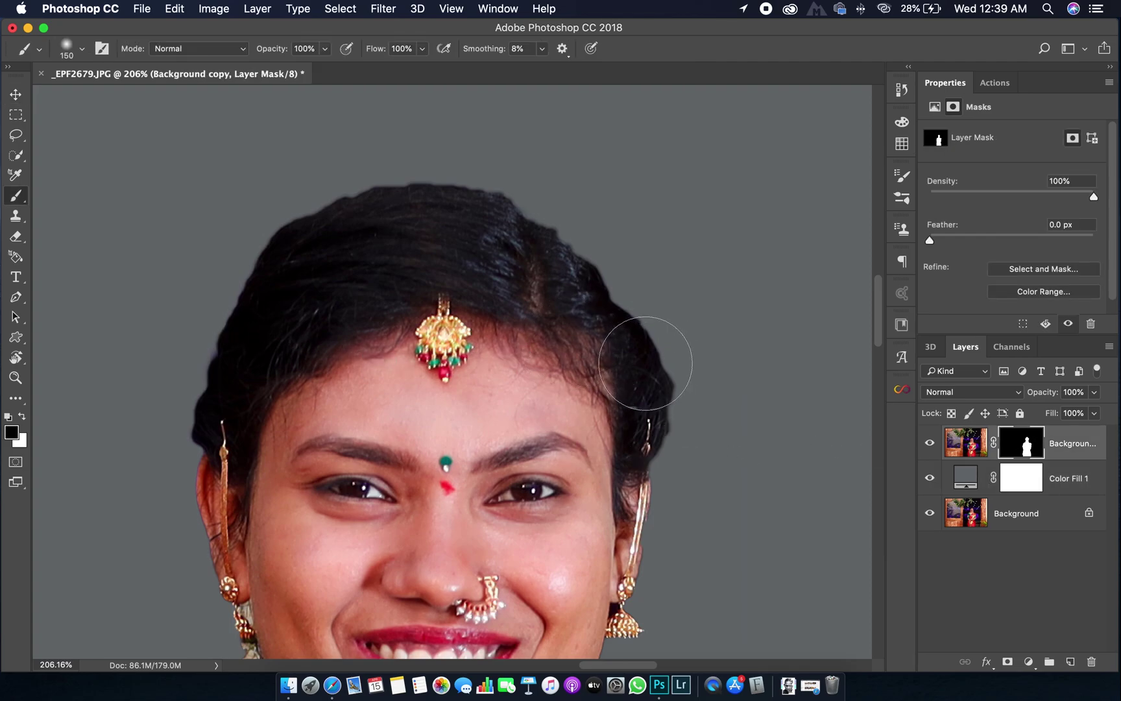
key("bracketleft")
key("bracketleft")
key("bracketleft")
key("bracketleft")
key("bracketleft")
key("bracketleft")
mouse_move(662, 451)
left_mouse_down()
mouse_move(659, 405)
mouse_move(669, 424)
left_mouse_up()
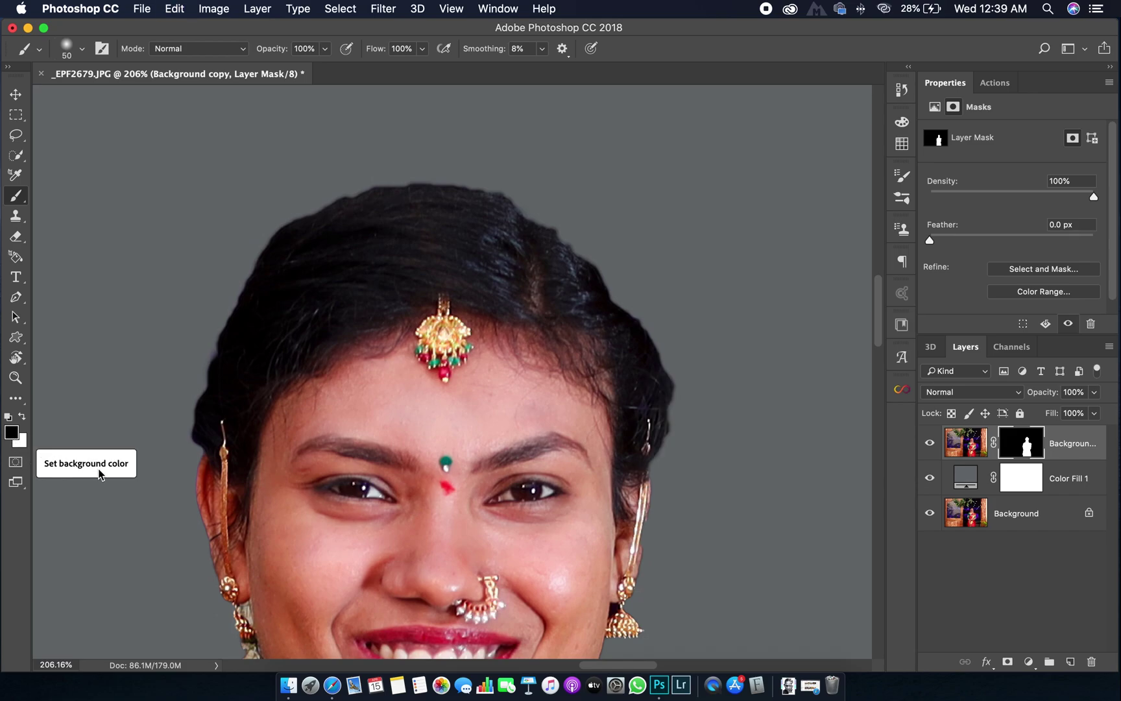
left_click(21, 417)
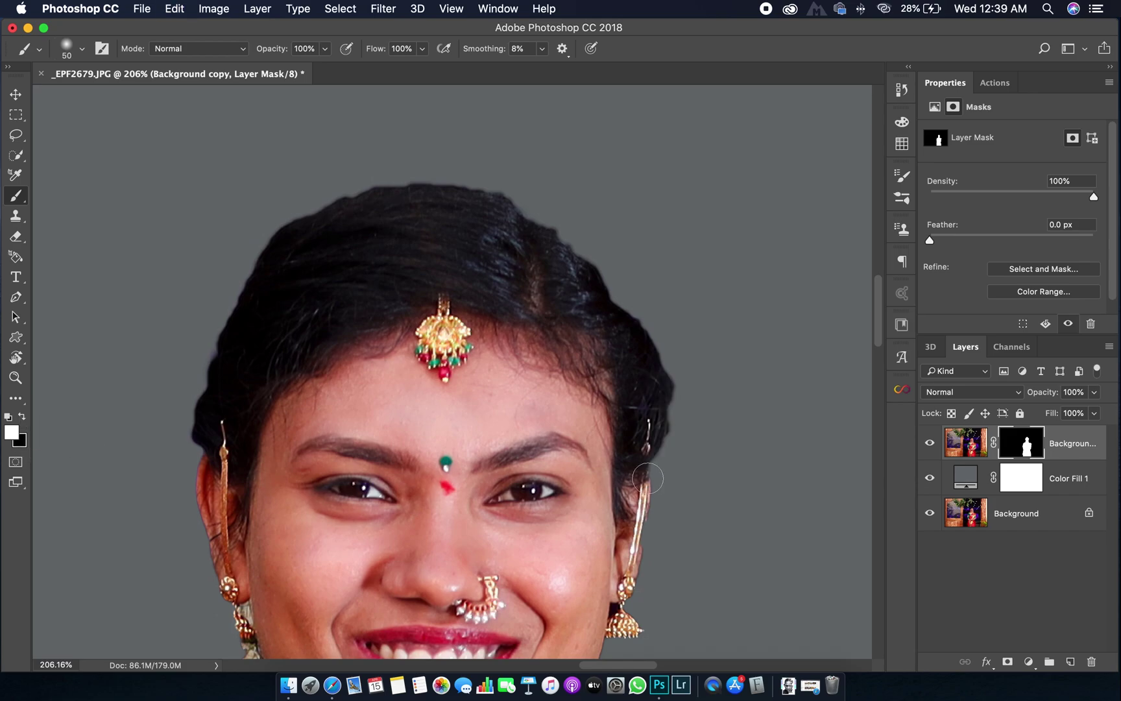
mouse_move(651, 459)
left_mouse_down()
mouse_move(654, 328)
mouse_move(648, 362)
mouse_move(649, 342)
mouse_move(604, 273)
mouse_move(552, 227)
mouse_move(493, 193)
mouse_move(420, 184)
mouse_move(318, 201)
mouse_move(224, 266)
mouse_move(181, 361)
mouse_move(236, 312)
mouse_move(179, 454)
mouse_move(185, 428)
left_mouse_up()
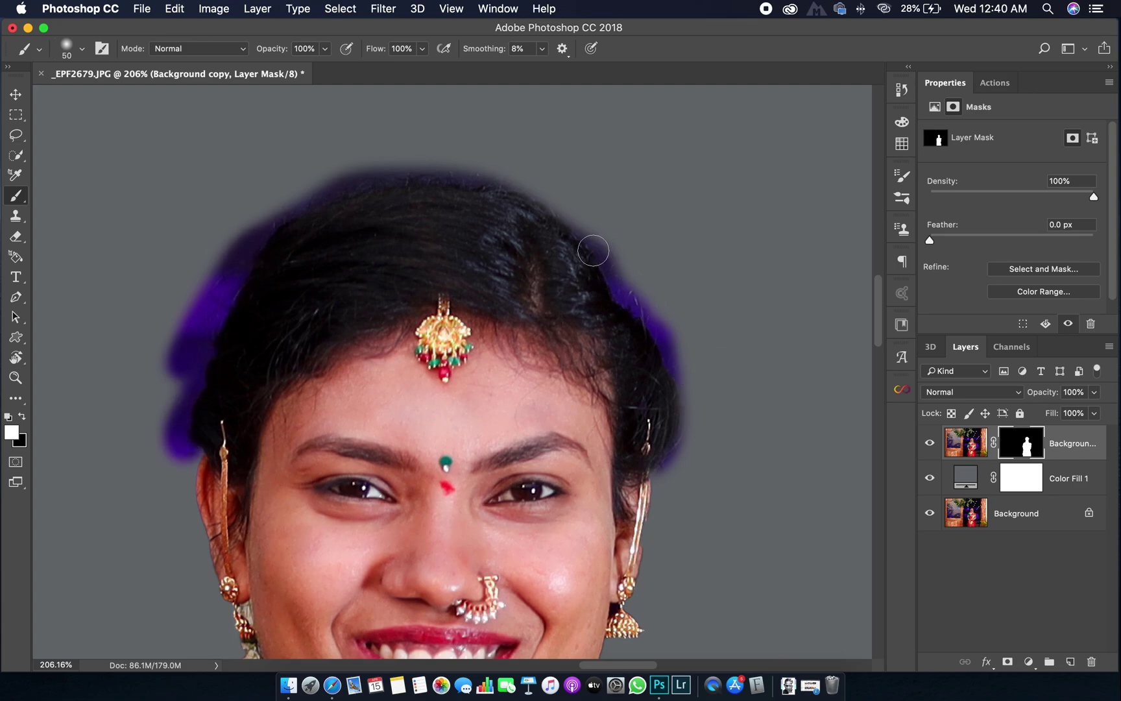
left_click_drag(593, 251, 471, 169)
- Undo the brush strokes on the bride's layer mask, restoring the original cutout around her hair
left_click_drag(636, 344, 617, 133)
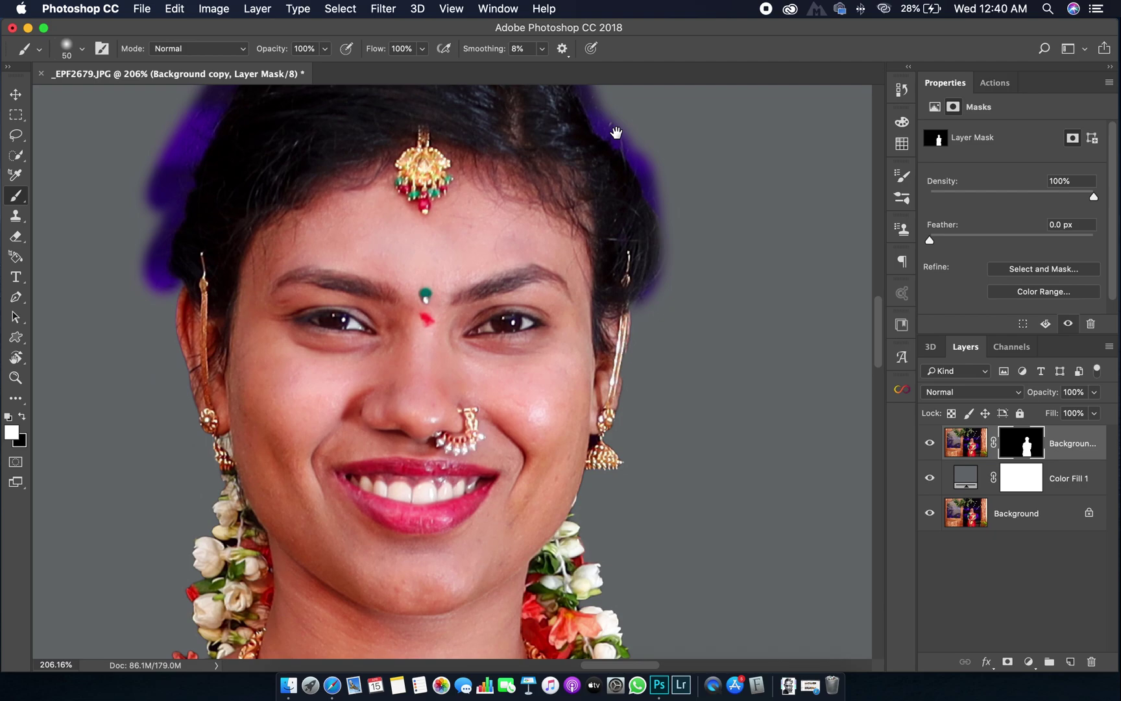
scroll(730, 390, "down", 10)
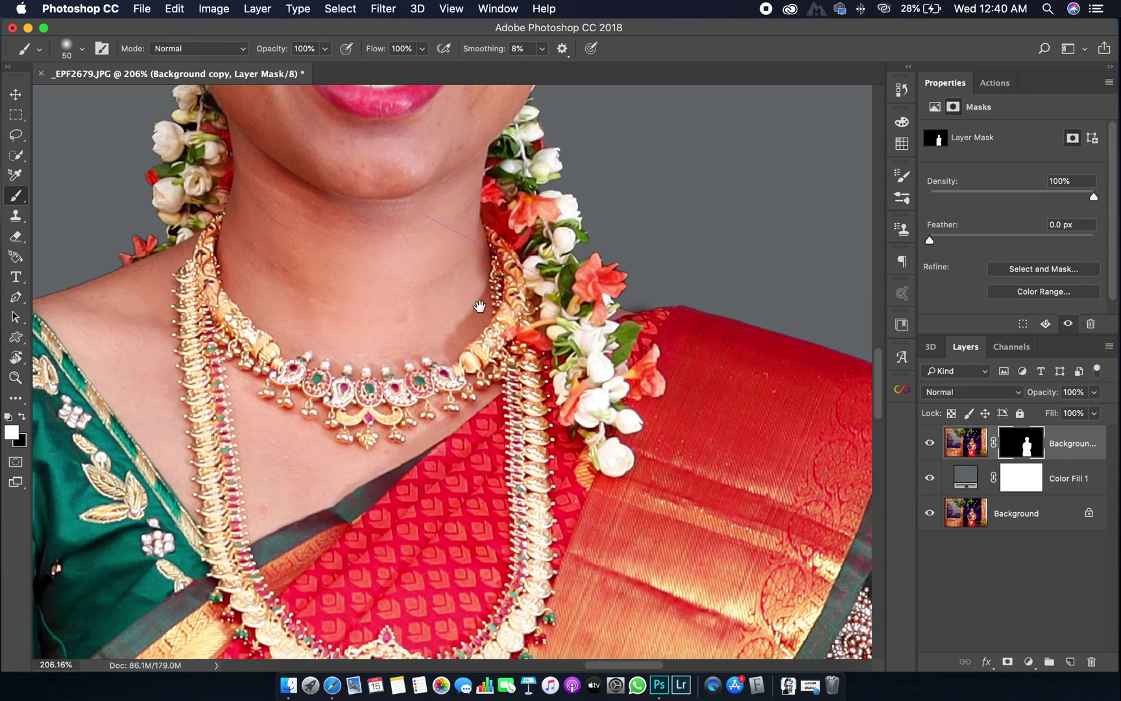
scroll(480, 306, "up", 6)
left_click_drag(568, 199, 543, 330)
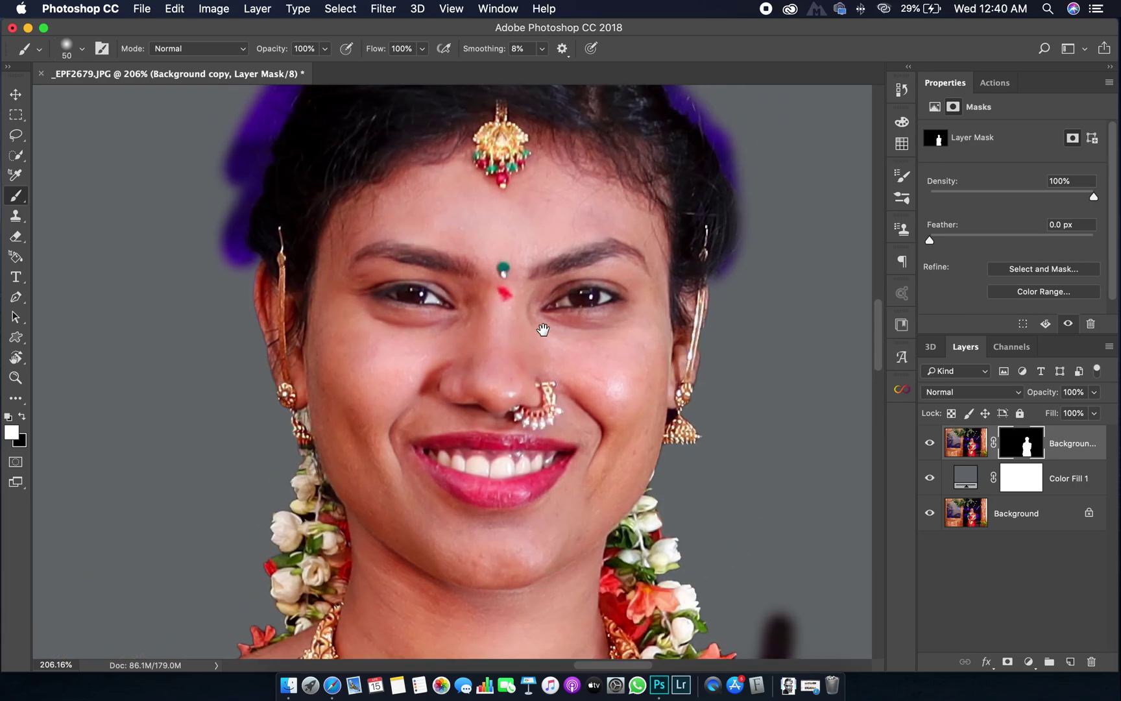
key("super+z")
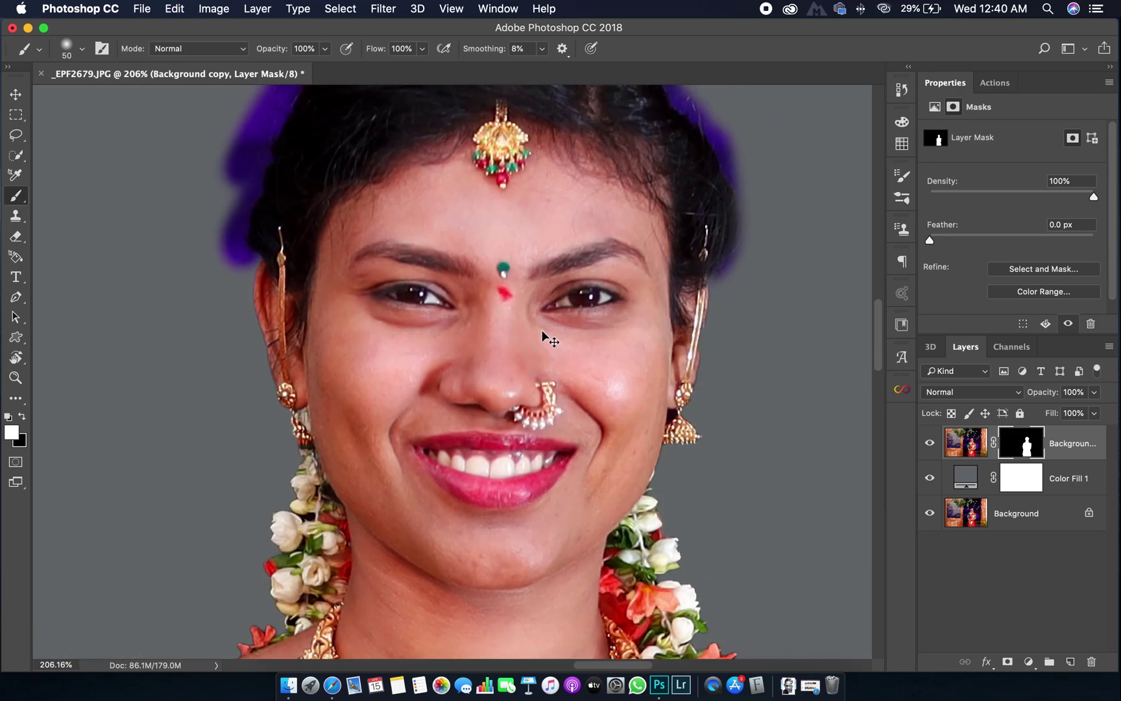
key("super+z")
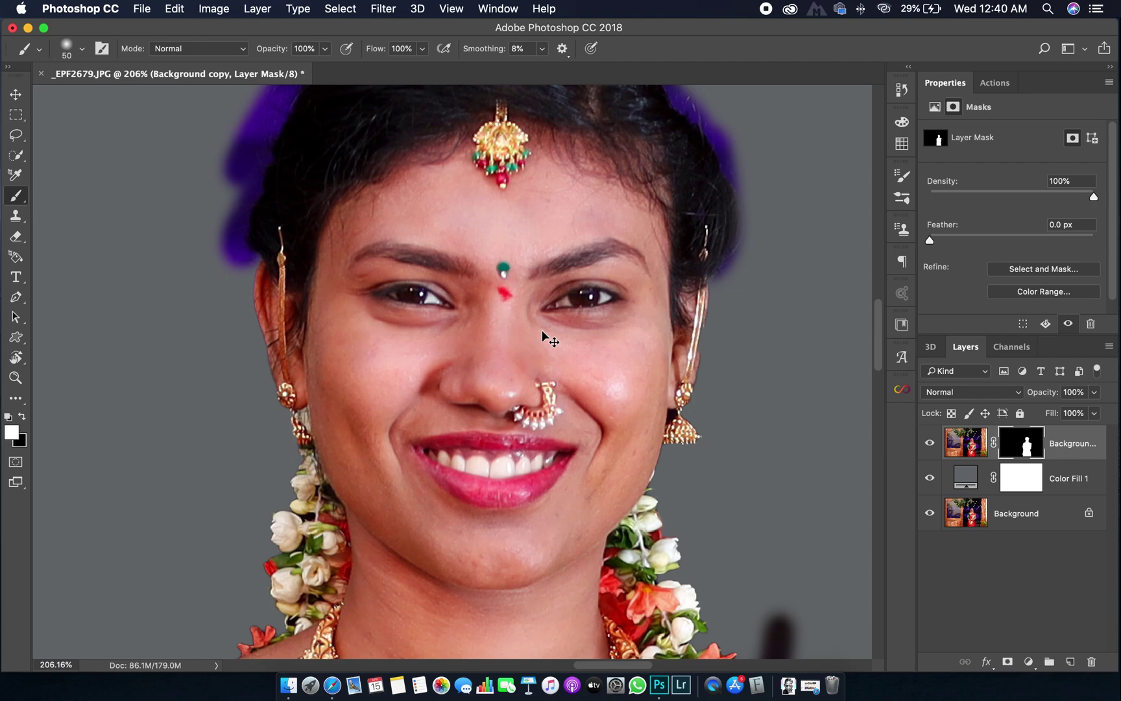
key("super+z")
key("alt+super+z")
key("alt+super+z")
key("alt+super+z")
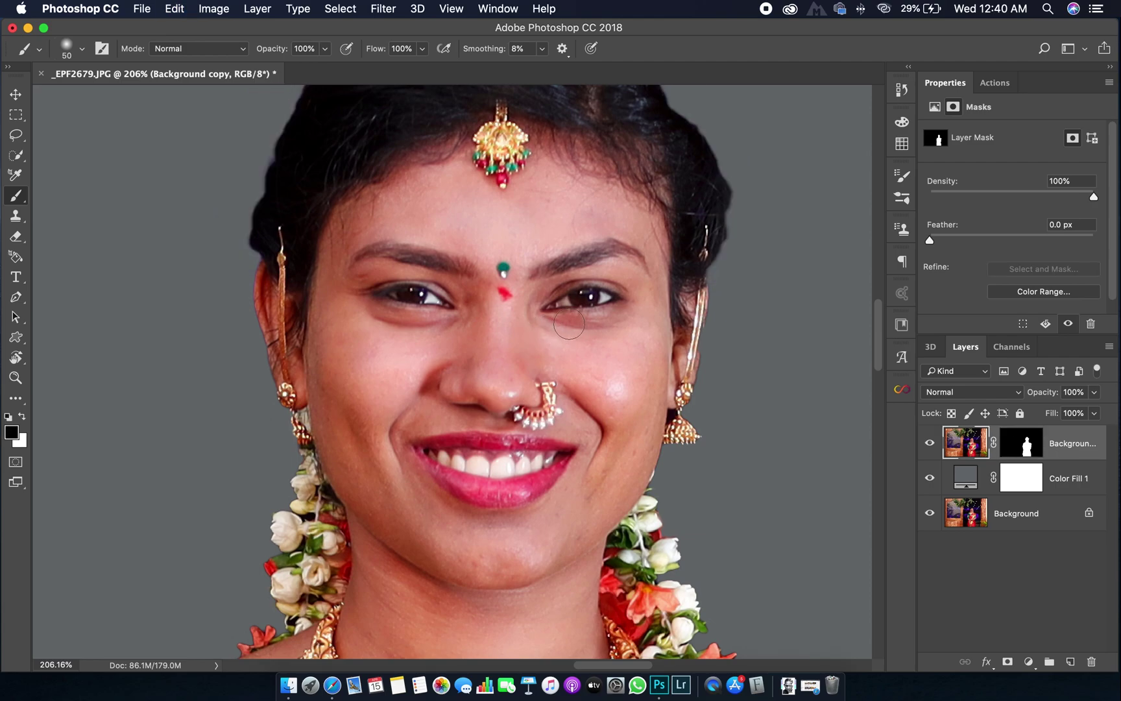
- View the whole composition and check it by toggling the visibility of the bride's cutout and the colour fill layer
key("v")
right_click(536, 280)
left_click(546, 283)
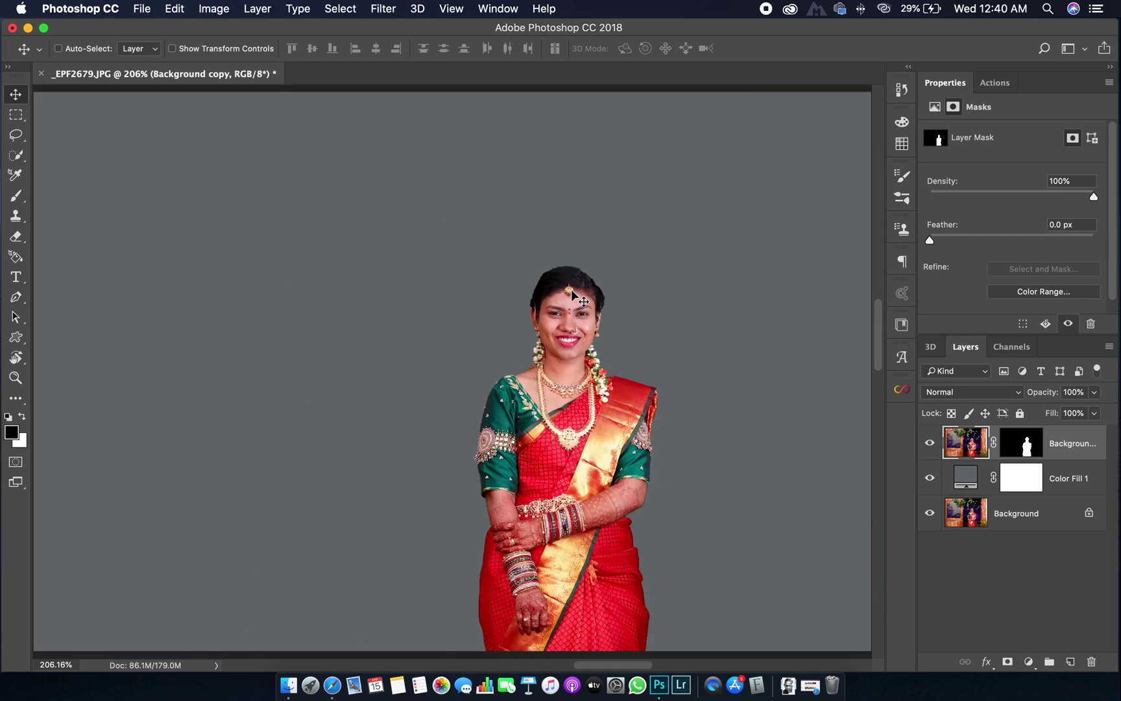
left_click(929, 443)
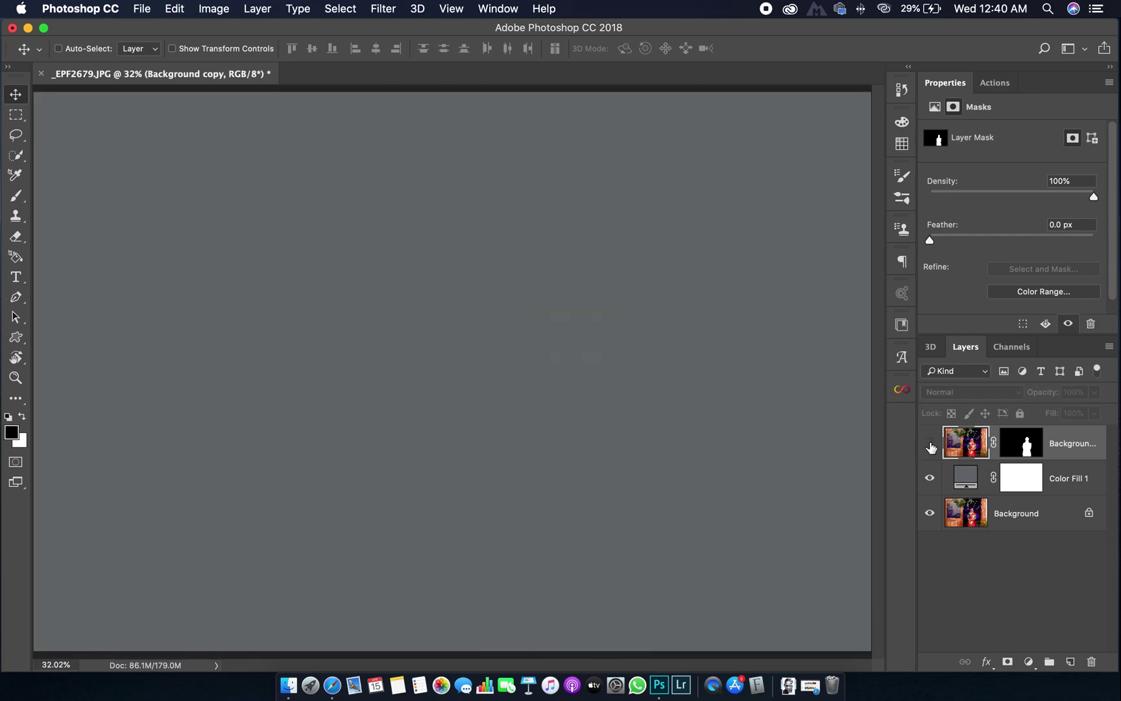
left_click(929, 443)
left_click(930, 478)
left_click(931, 478)
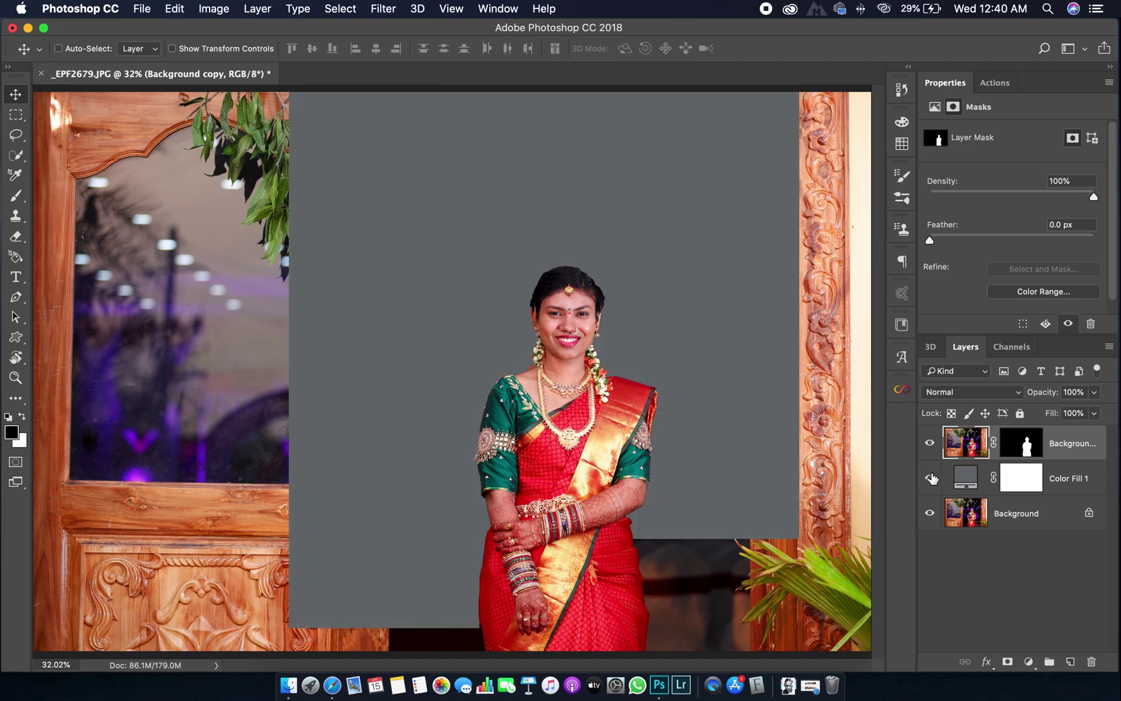